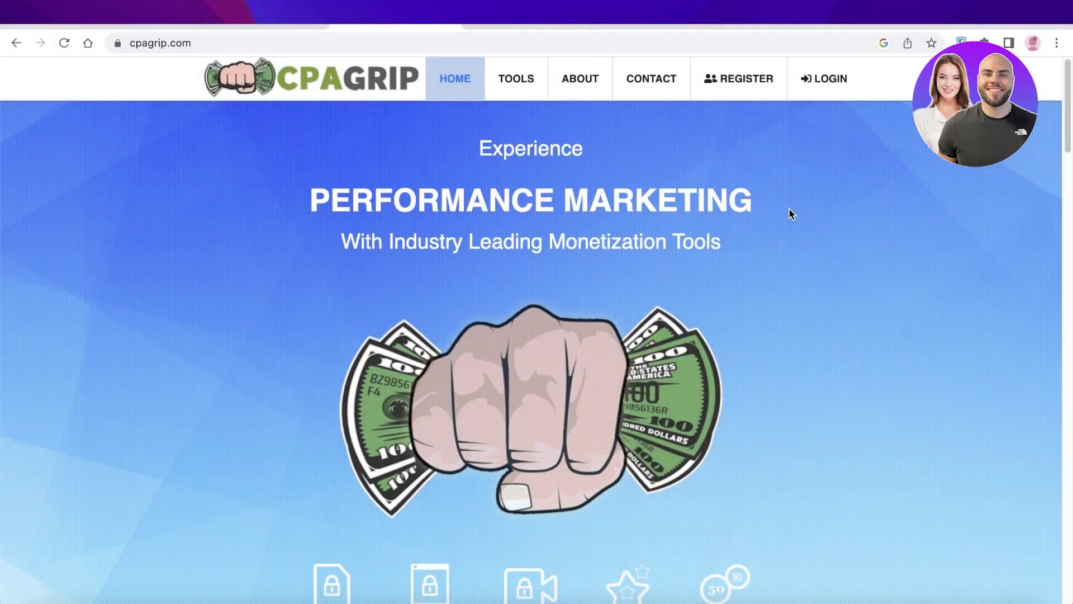
{"action": "scroll", "coordinate": [787, 209], "scroll_direction": "down", "scroll_amount": 5}
{"action": "scroll", "coordinate": [782, 211], "scroll_direction": "down", "scroll_amount": 5}
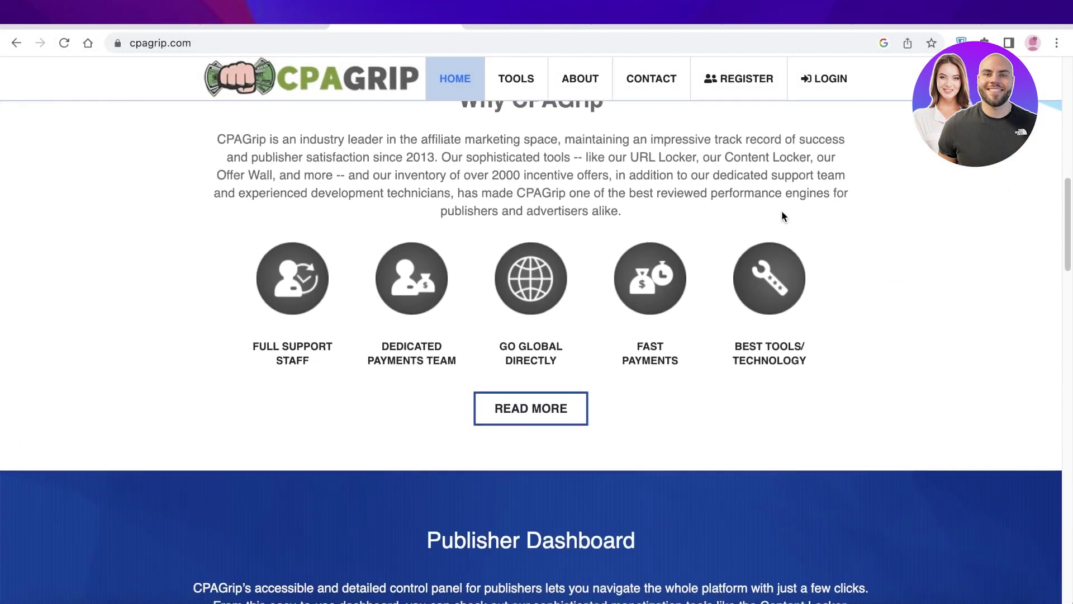
{"action": "scroll", "coordinate": [781, 211], "scroll_direction": "down", "scroll_amount": 3}
{"action": "scroll", "coordinate": [782, 217], "scroll_direction": "down", "scroll_amount": 4}
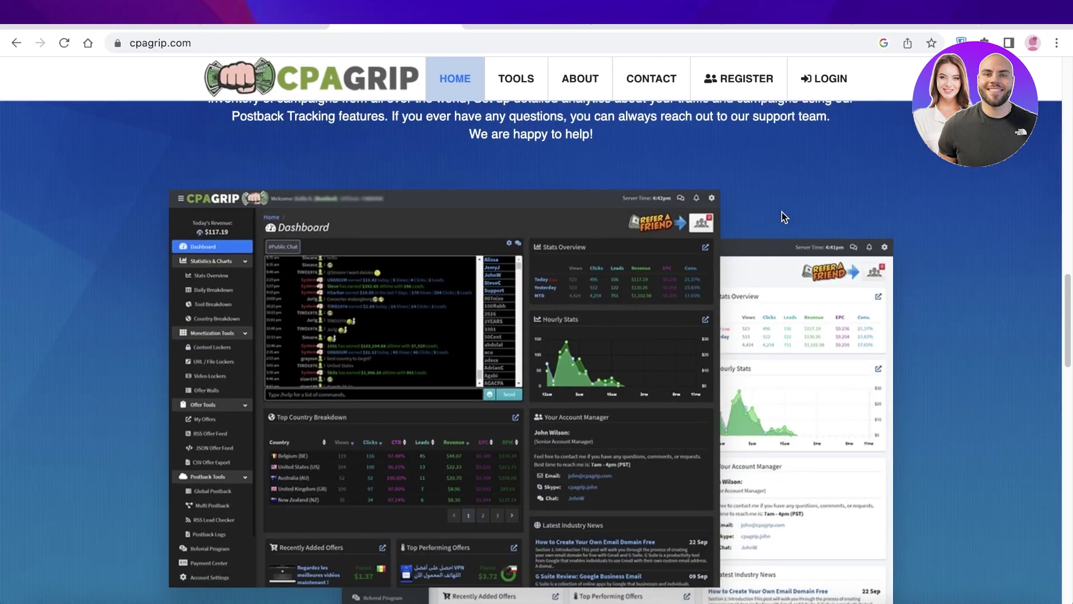
{"action": "scroll", "coordinate": [780, 218], "scroll_direction": "down", "scroll_amount": 5}
{"action": "scroll", "coordinate": [776, 220], "scroll_direction": "down", "scroll_amount": 5}
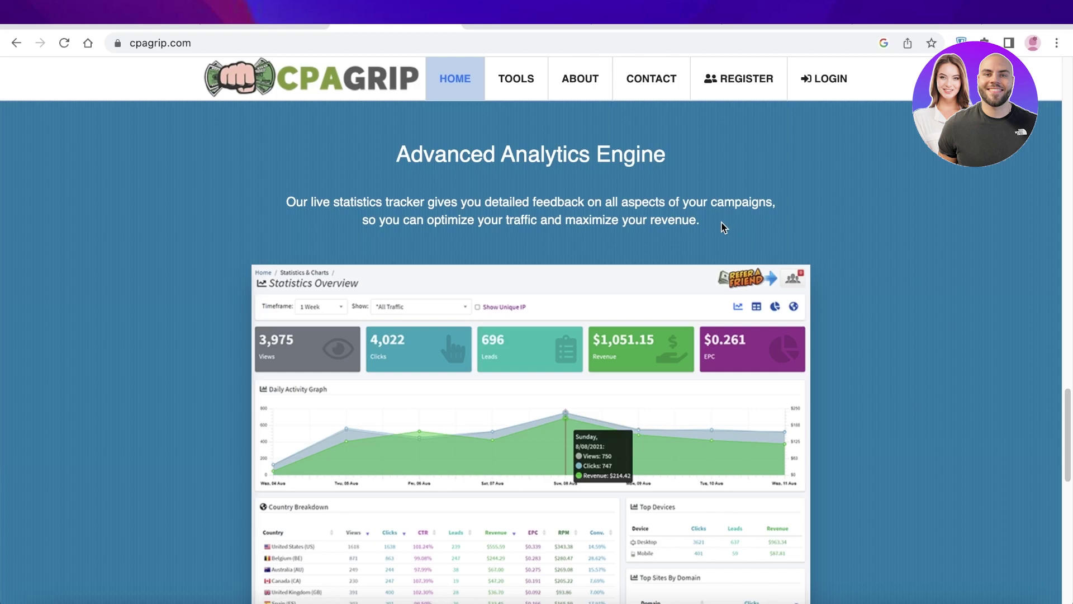
{"action": "scroll", "coordinate": [724, 227], "scroll_direction": "down", "scroll_amount": 5}
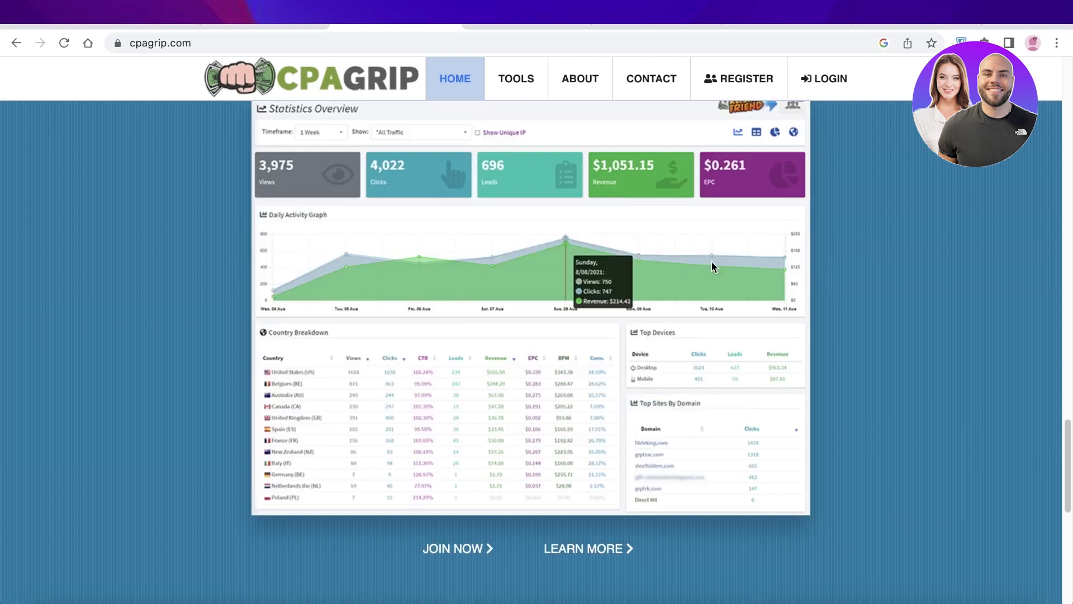
{"action": "scroll", "coordinate": [737, 154], "scroll_direction": "down", "scroll_amount": 6}
{"action": "scroll", "coordinate": [718, 184], "scroll_direction": "up", "scroll_amount": 3}
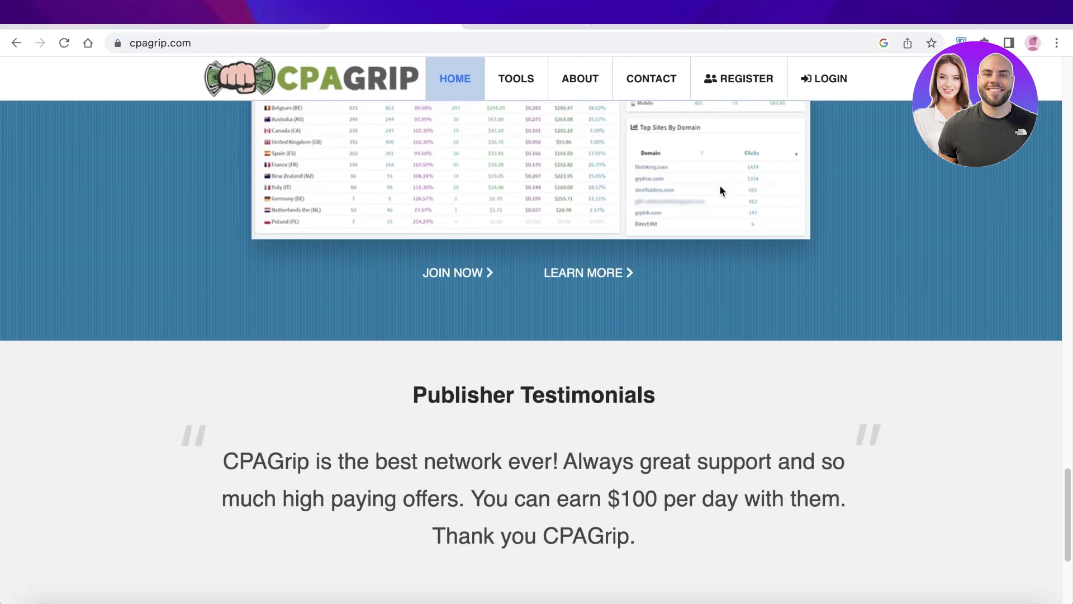
{"action": "scroll", "coordinate": [731, 199], "scroll_direction": "up", "scroll_amount": 5}
{"action": "scroll", "coordinate": [731, 199], "scroll_direction": "up", "scroll_amount": 4}
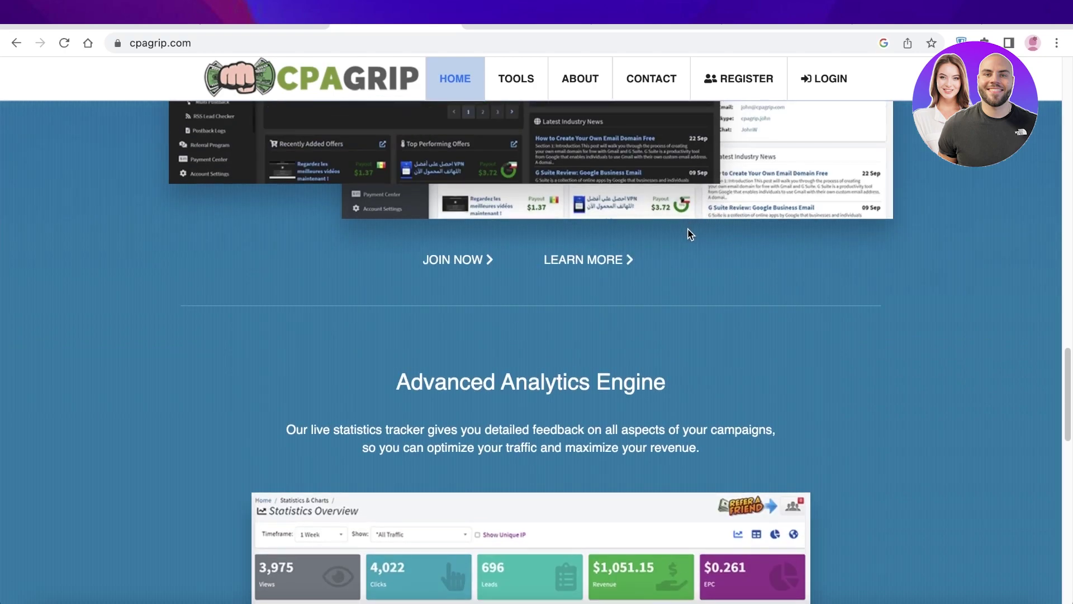
{"action": "scroll", "coordinate": [685, 238], "scroll_direction": "up", "scroll_amount": 2}
{"action": "scroll", "coordinate": [682, 243], "scroll_direction": "up", "scroll_amount": 2}
{"action": "scroll", "coordinate": [680, 254], "scroll_direction": "up", "scroll_amount": 1}
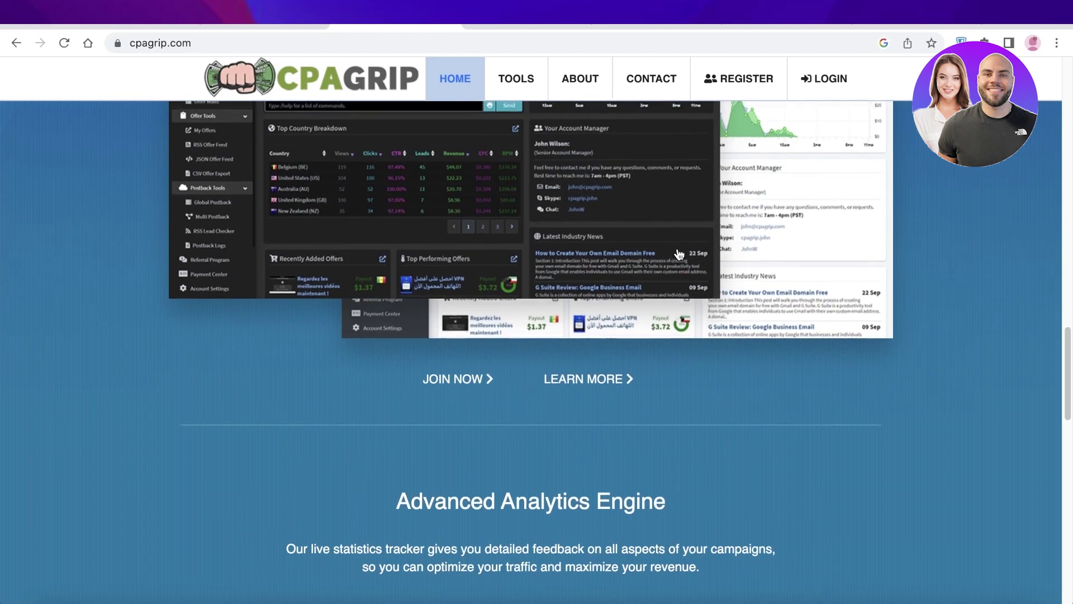
{"action": "scroll", "coordinate": [679, 253], "scroll_direction": "up", "scroll_amount": 5}
{"action": "scroll", "coordinate": [648, 229], "scroll_direction": "up", "scroll_amount": 5}
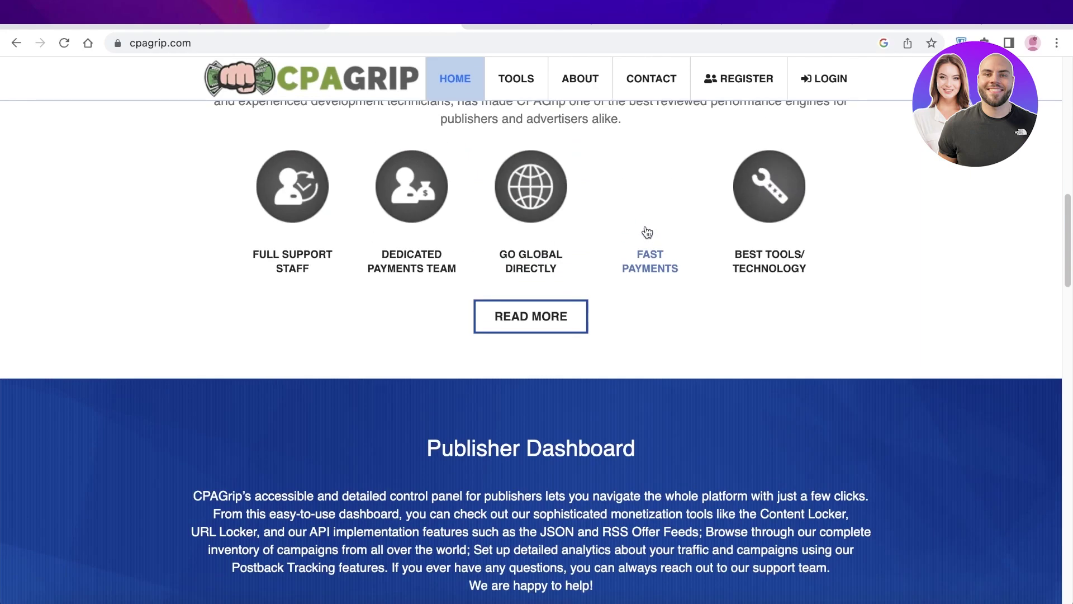
{"action": "scroll", "coordinate": [648, 229], "scroll_direction": "up", "scroll_amount": 3}
{"action": "scroll", "coordinate": [648, 230], "scroll_direction": "up", "scroll_amount": 5}
{"action": "scroll", "coordinate": [648, 229], "scroll_direction": "up", "scroll_amount": 6}
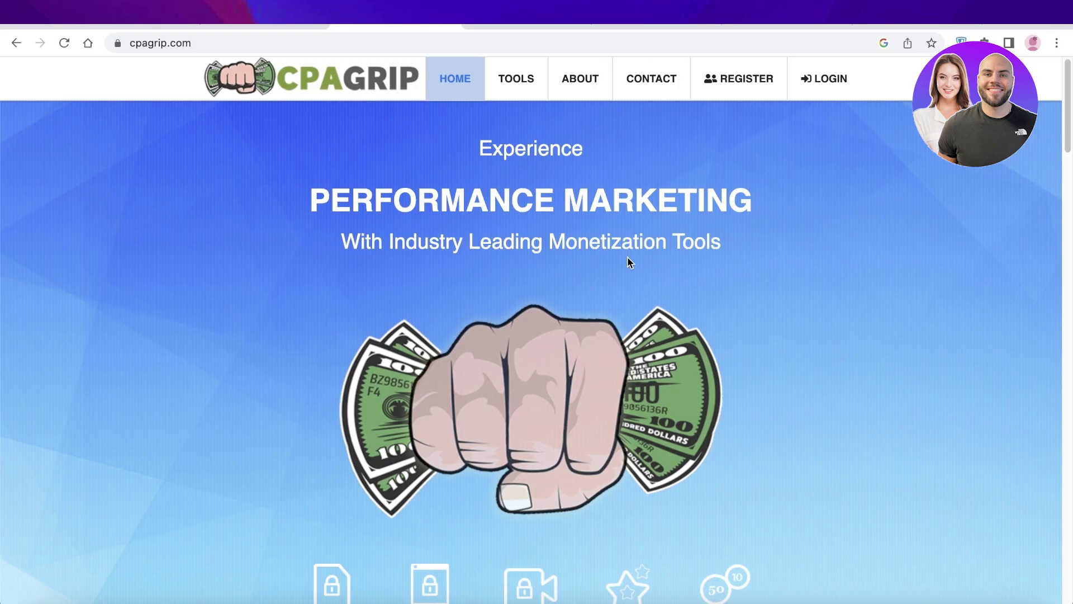
{"action": "scroll", "coordinate": [620, 251], "scroll_direction": "down", "scroll_amount": 3}
{"action": "scroll", "coordinate": [617, 251], "scroll_direction": "down", "scroll_amount": 8}
{"action": "scroll", "coordinate": [613, 249], "scroll_direction": "down", "scroll_amount": 8}
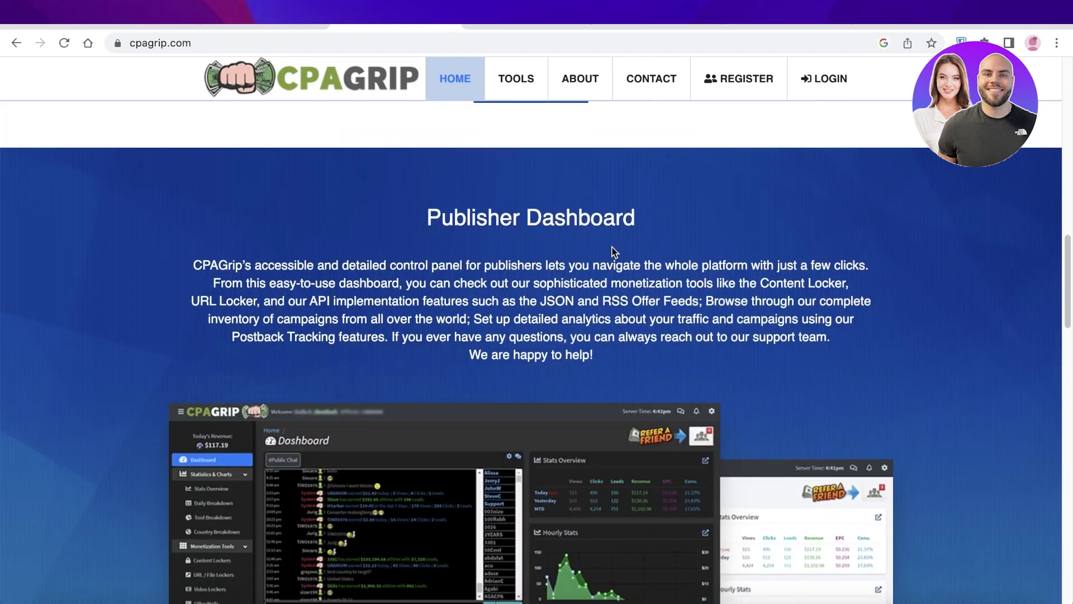
{"action": "scroll", "coordinate": [612, 250], "scroll_direction": "up", "scroll_amount": 10}
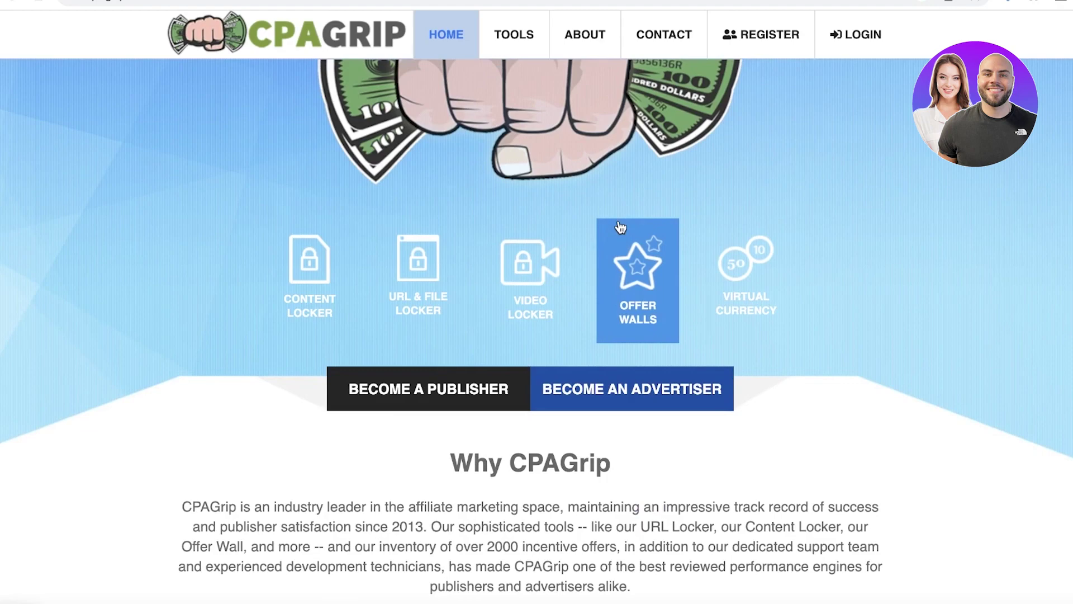
{"action": "scroll", "coordinate": [621, 227], "scroll_direction": "up", "scroll_amount": 1}
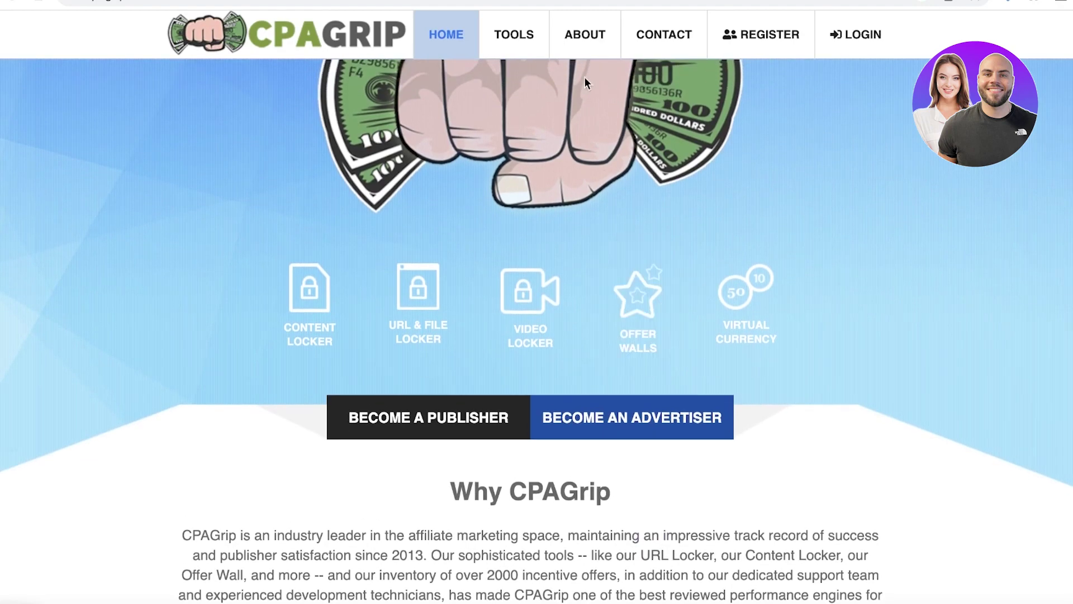
{"action": "scroll", "coordinate": [433, 270], "scroll_direction": "down", "scroll_amount": 2}
{"action": "scroll", "coordinate": [445, 286], "scroll_direction": "down", "scroll_amount": 1}
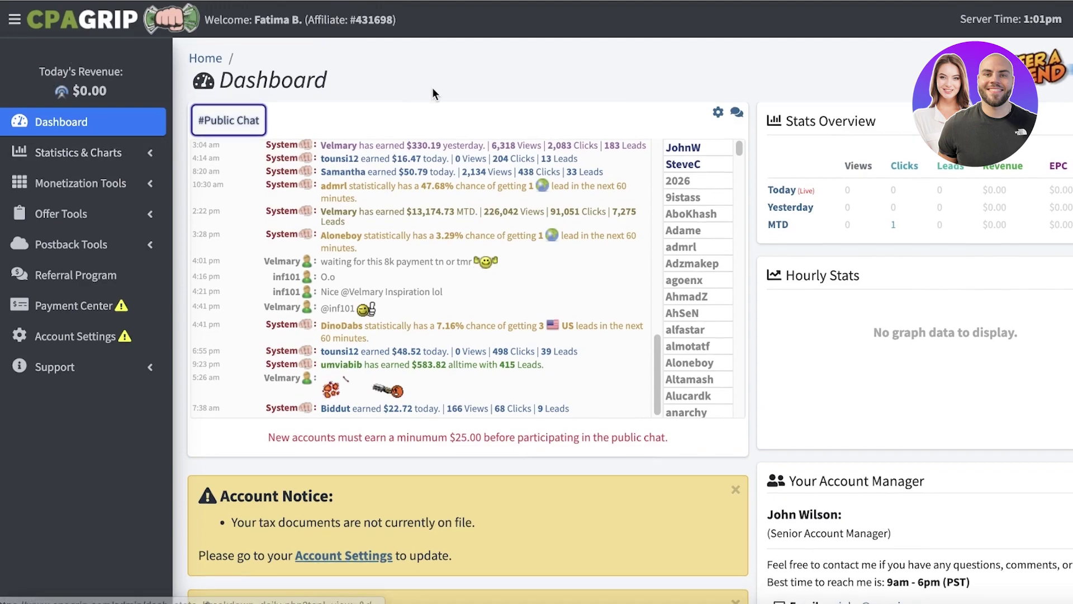
{"action": "scroll", "coordinate": [434, 91], "scroll_direction": "down", "scroll_amount": 1}
{"action": "scroll", "coordinate": [94, 123], "scroll_direction": "up", "scroll_amount": 1}
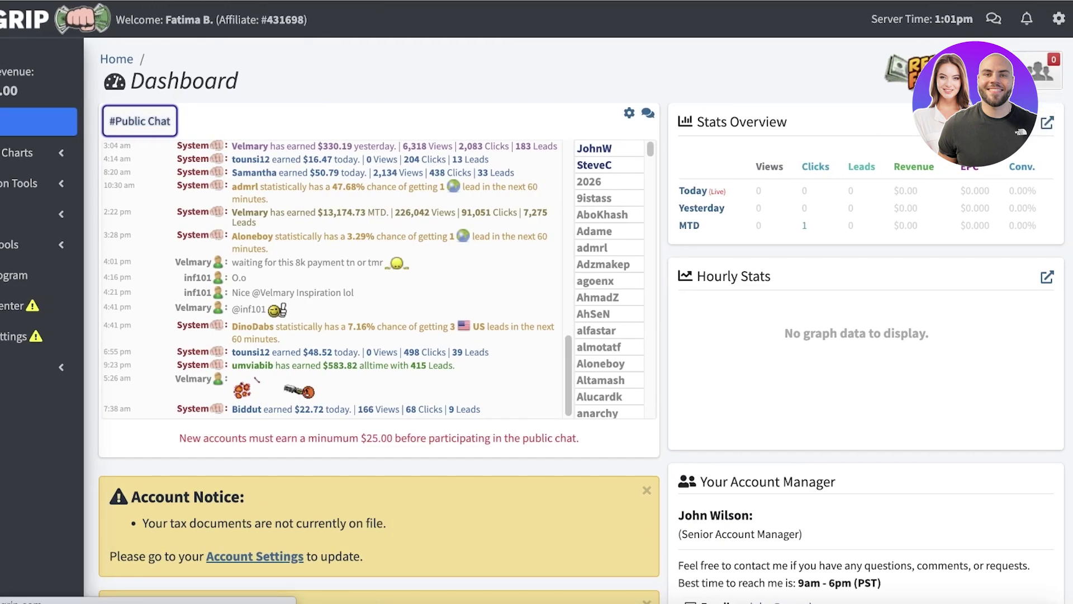
Open the Referral Program page showing the 5% commission referral link and zero referral stats
{"action": "left_click", "coordinate": [21, 275]}
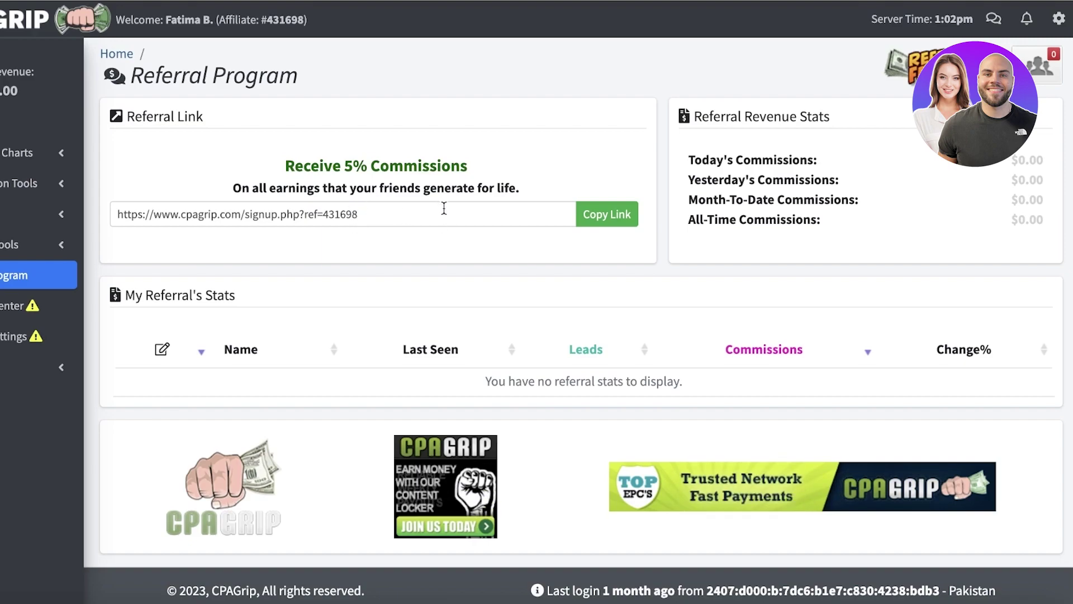
Open My Offers for Pakistan from Offer Tools and expand the country and category filters
{"action": "left_click", "coordinate": [34, 152]}
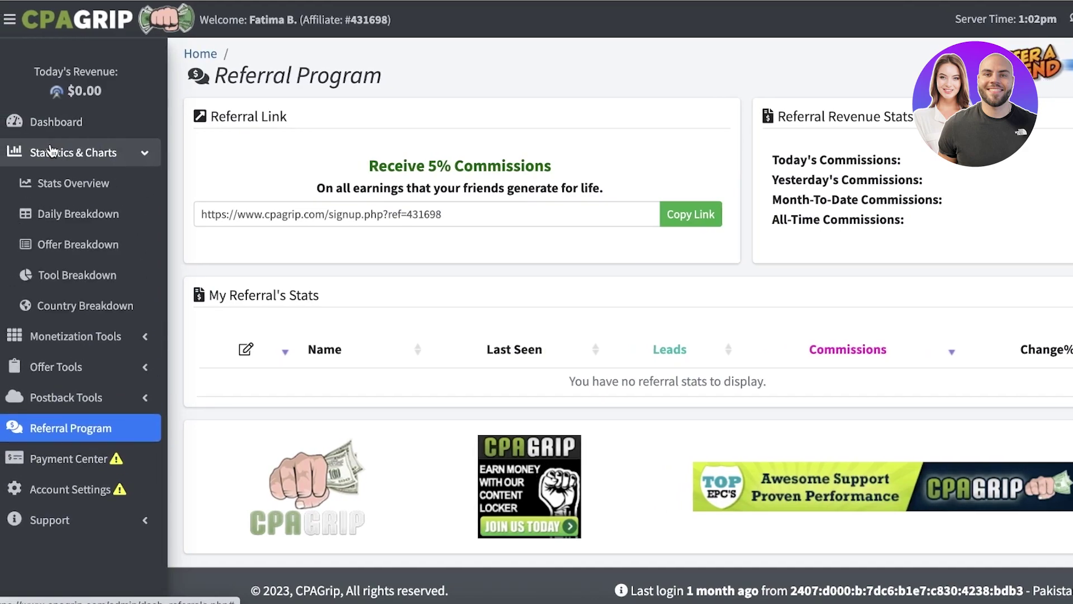
{"action": "left_click", "coordinate": [33, 337]}
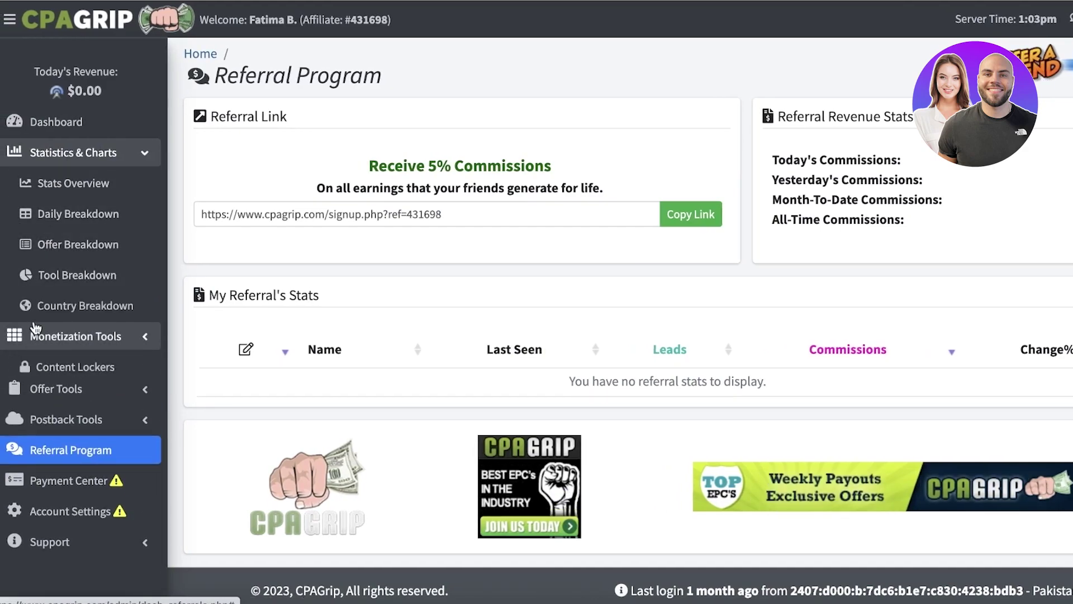
{"action": "left_click", "coordinate": [34, 337]}
{"action": "left_click", "coordinate": [84, 152]}
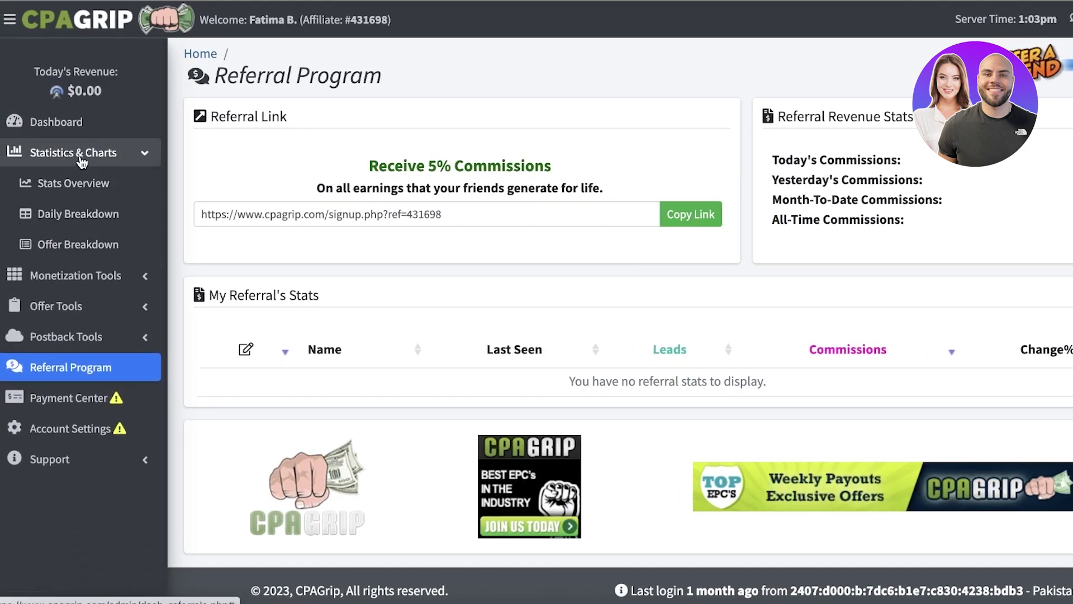
{"action": "left_click", "coordinate": [73, 218]}
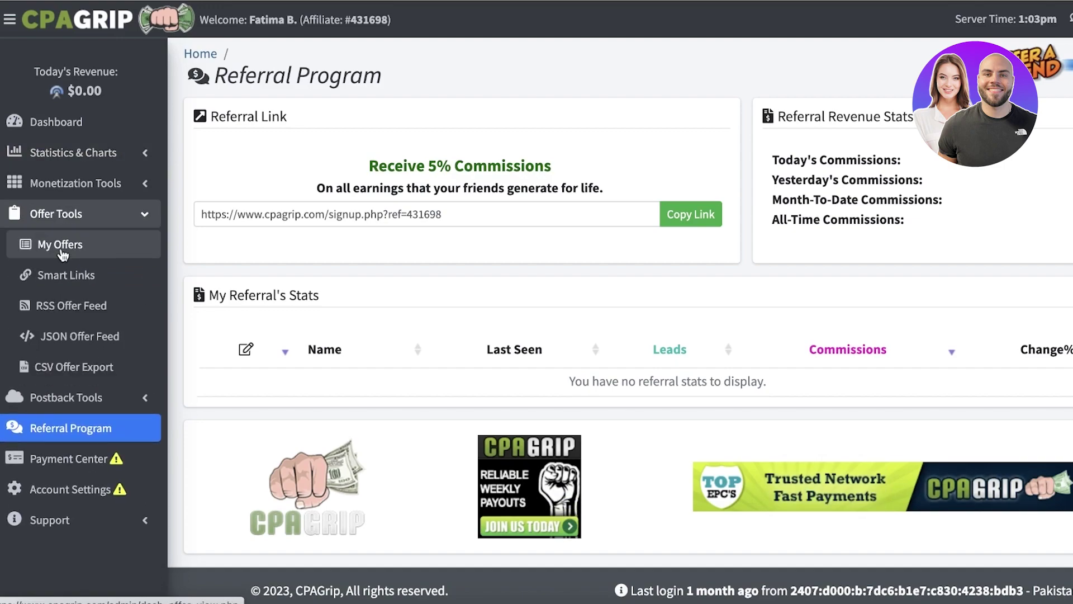
{"action": "left_click", "coordinate": [60, 244]}
{"action": "scroll", "coordinate": [619, 251], "scroll_direction": "down", "scroll_amount": 5}
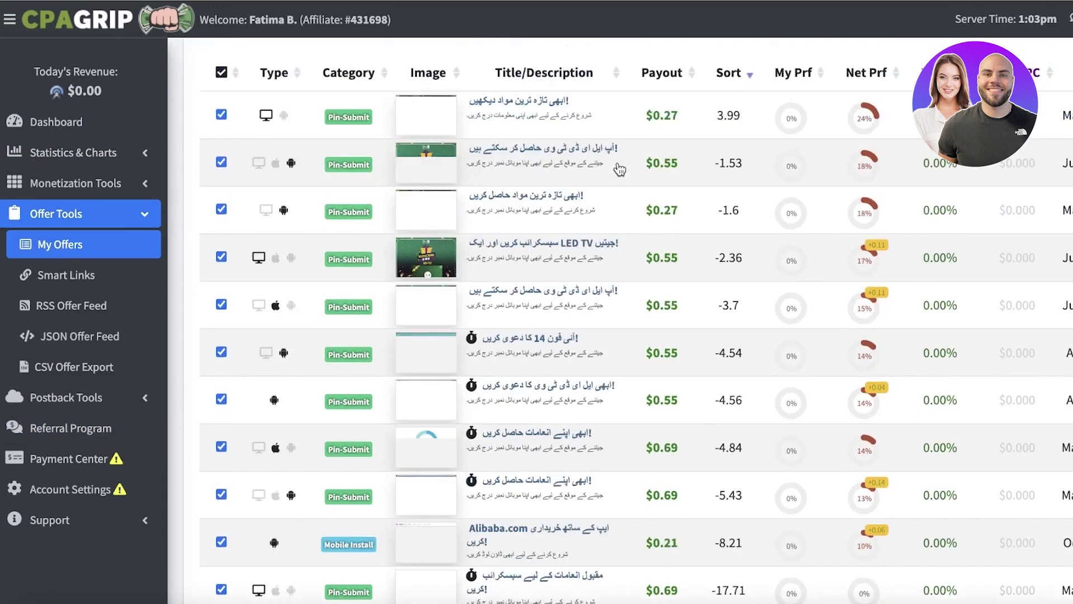
{"action": "scroll", "coordinate": [618, 166], "scroll_direction": "down", "scroll_amount": 3}
{"action": "scroll", "coordinate": [619, 166], "scroll_direction": "up", "scroll_amount": 8}
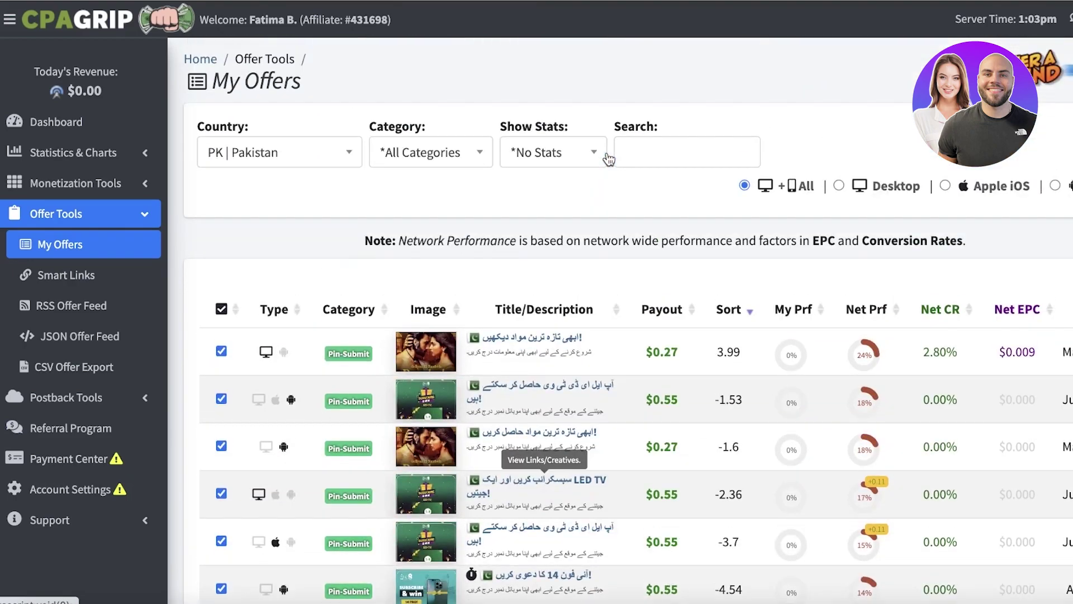
{"action": "left_click", "coordinate": [321, 155]}
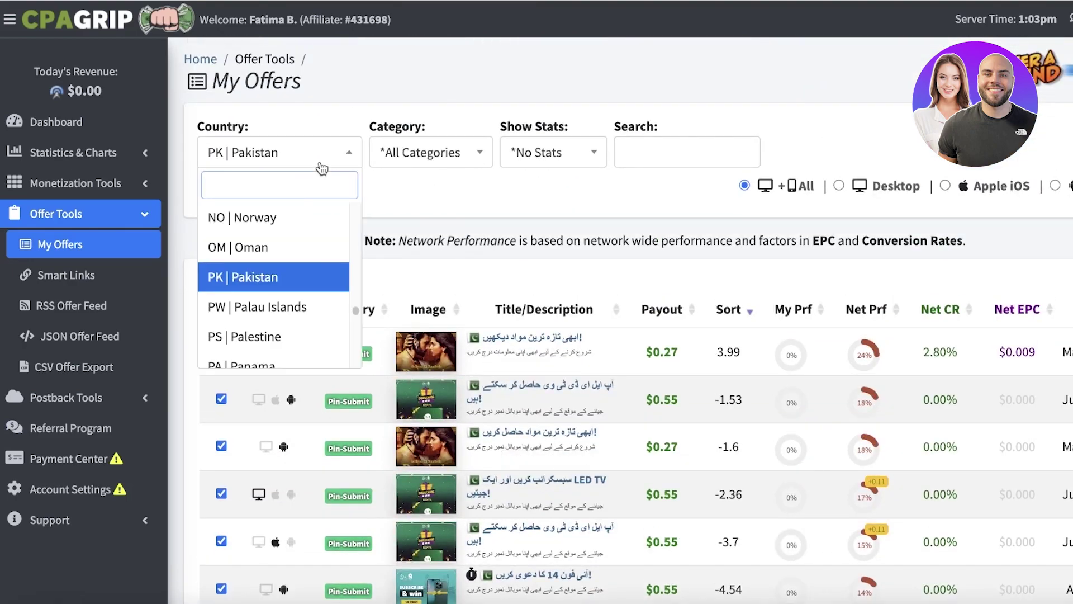
{"action": "left_click", "coordinate": [421, 155]}
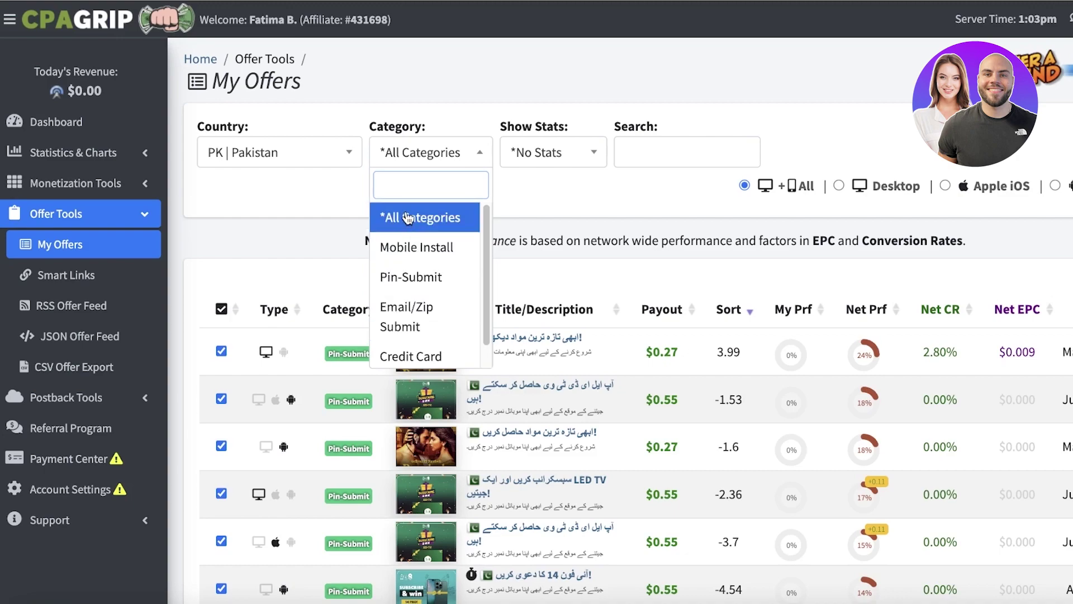
{"action": "scroll", "coordinate": [408, 252], "scroll_direction": "down", "scroll_amount": 1}
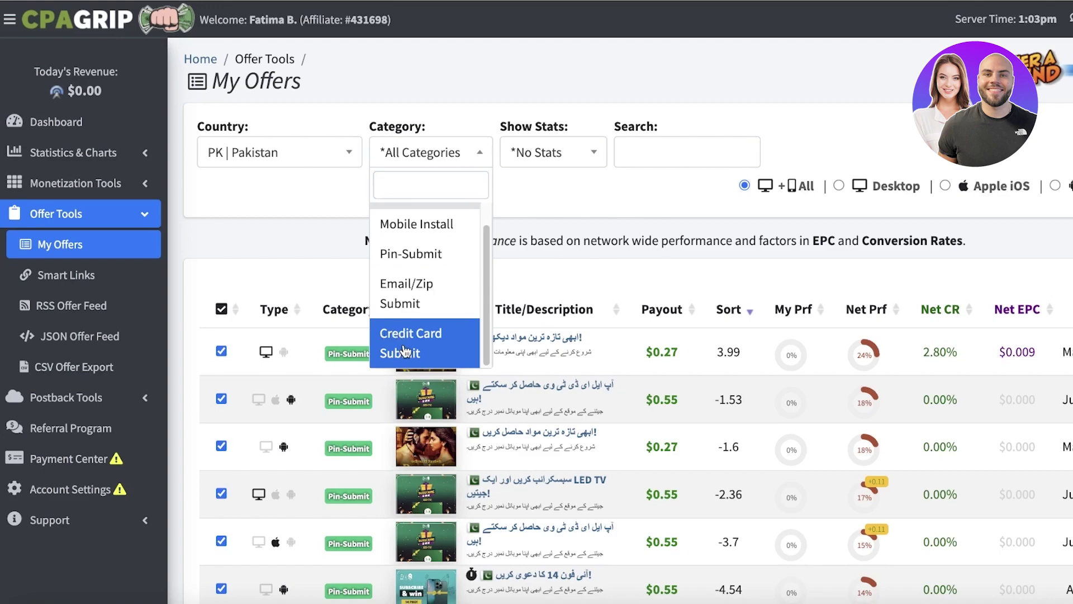
Filter by Credit Card Submit, then switch the offer country from Macau to Norway
{"action": "left_click", "coordinate": [406, 343]}
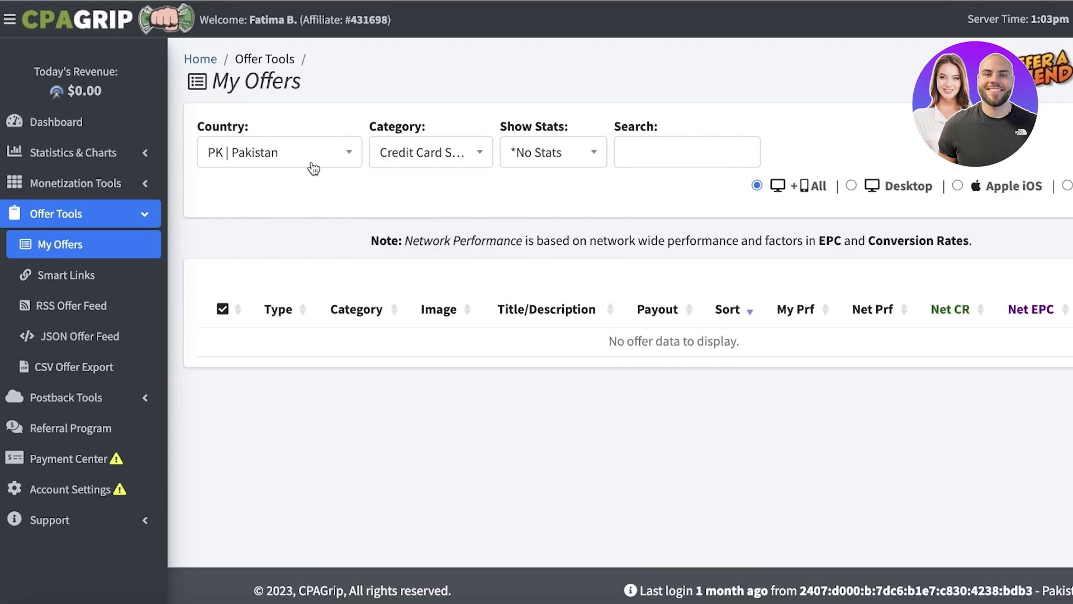
{"action": "left_click", "coordinate": [306, 151]}
{"action": "type", "text": "ma"}
{"action": "left_click", "coordinate": [305, 216]}
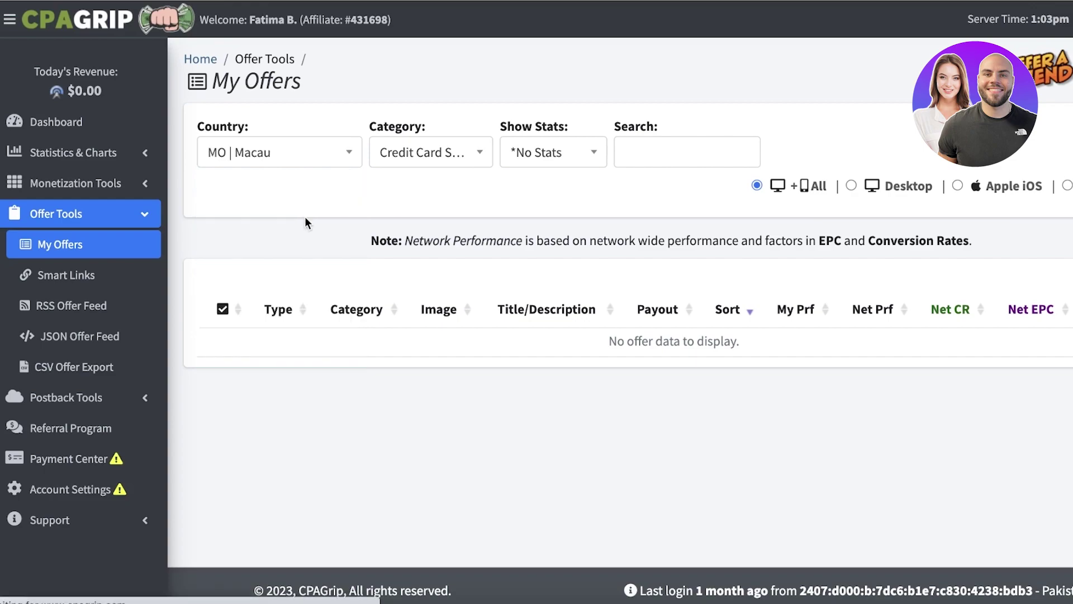
{"action": "left_click", "coordinate": [320, 156]}
{"action": "scroll", "coordinate": [304, 230], "scroll_direction": "down", "scroll_amount": 3}
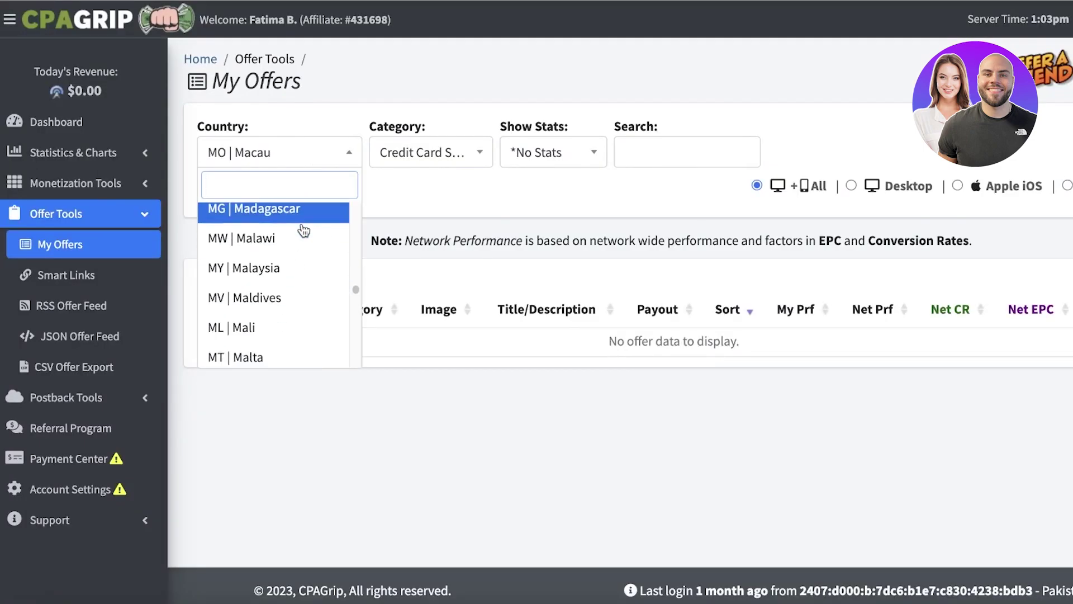
{"action": "scroll", "coordinate": [289, 252], "scroll_direction": "down", "scroll_amount": 3}
{"action": "scroll", "coordinate": [285, 260], "scroll_direction": "down", "scroll_amount": 3}
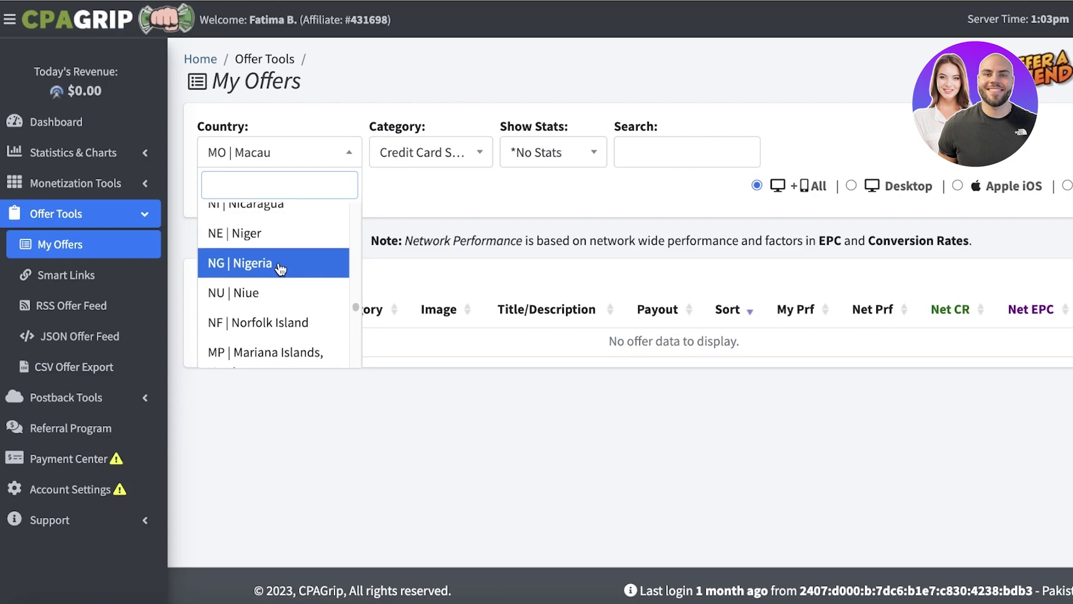
{"action": "scroll", "coordinate": [281, 267], "scroll_direction": "down", "scroll_amount": 3}
{"action": "scroll", "coordinate": [277, 268], "scroll_direction": "up", "scroll_amount": 2}
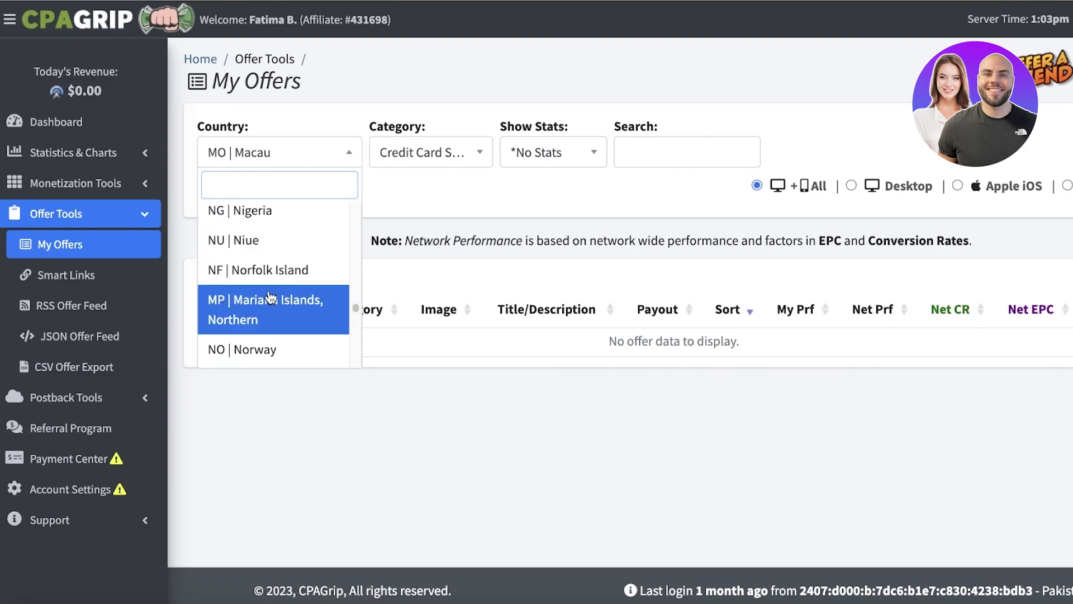
{"action": "scroll", "coordinate": [271, 296], "scroll_direction": "down", "scroll_amount": 2}
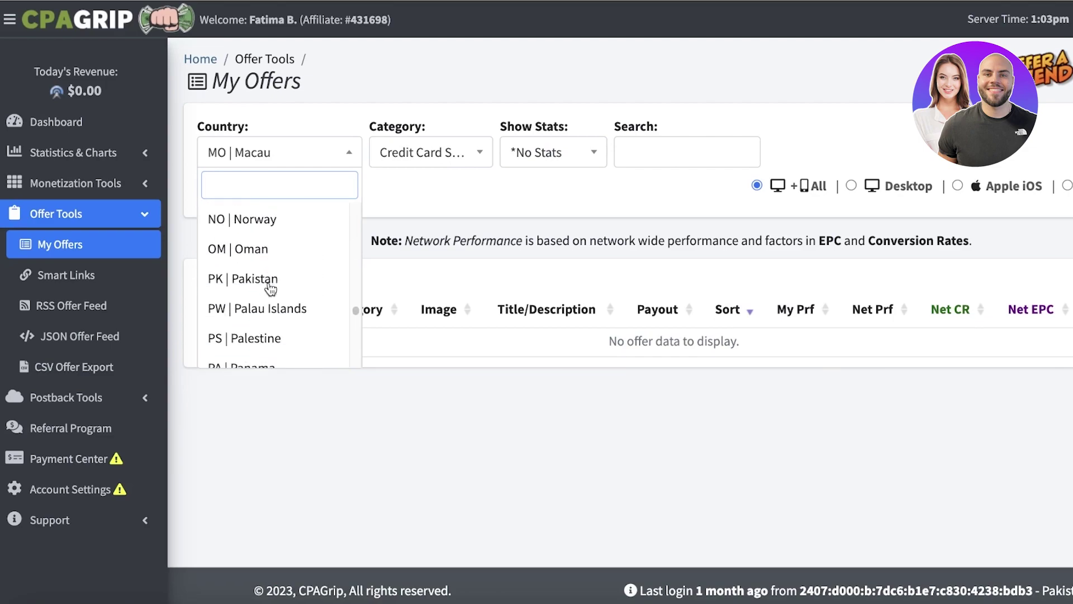
{"action": "left_click", "coordinate": [299, 220]}
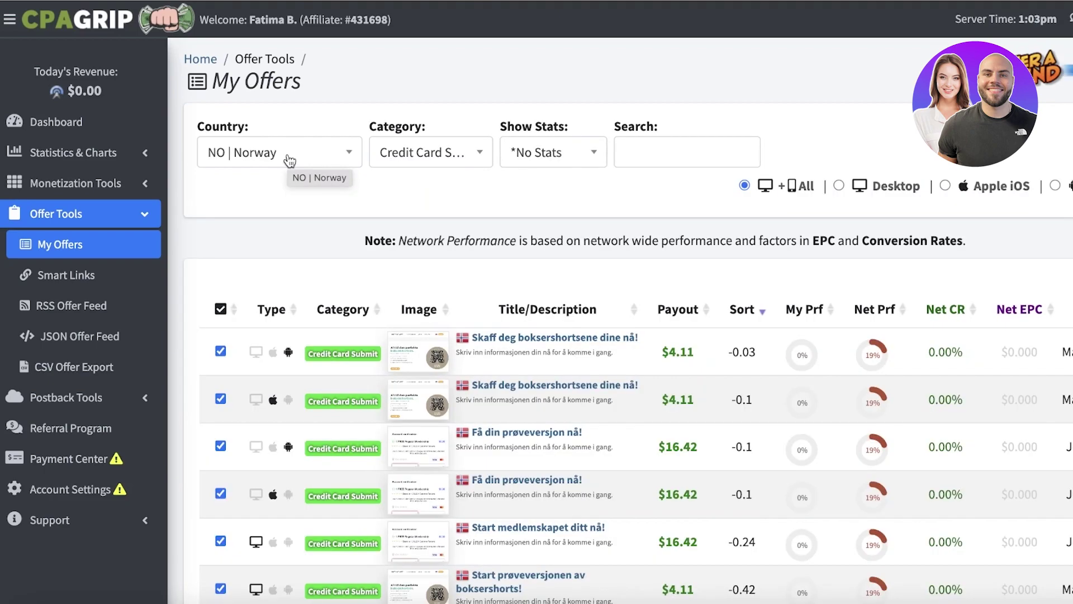
Set the category filter to All Categories and reopen the country list
{"action": "left_click", "coordinate": [290, 155]}
{"action": "scroll", "coordinate": [306, 276], "scroll_direction": "down", "scroll_amount": 2}
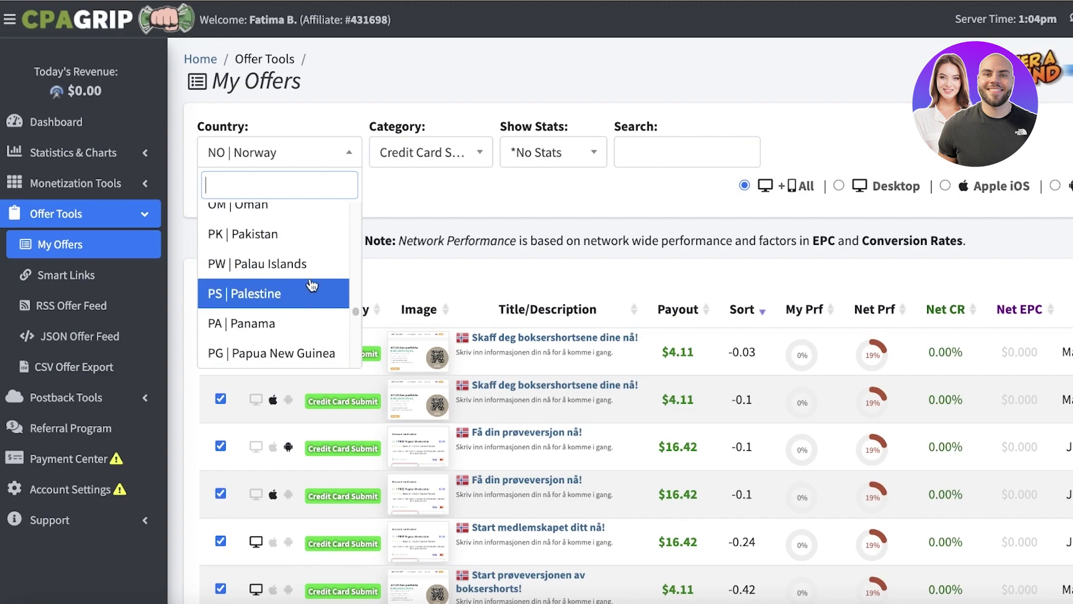
{"action": "scroll", "coordinate": [312, 285], "scroll_direction": "down", "scroll_amount": 3}
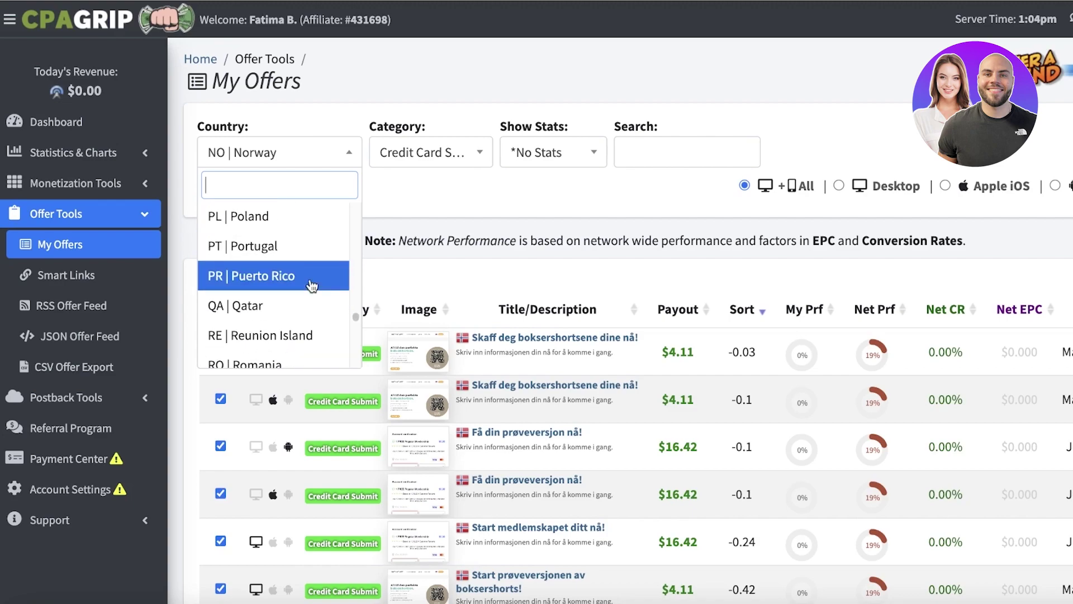
{"action": "scroll", "coordinate": [312, 285], "scroll_direction": "down", "scroll_amount": 3}
{"action": "scroll", "coordinate": [310, 289], "scroll_direction": "down", "scroll_amount": 2}
{"action": "scroll", "coordinate": [307, 293], "scroll_direction": "down", "scroll_amount": 2}
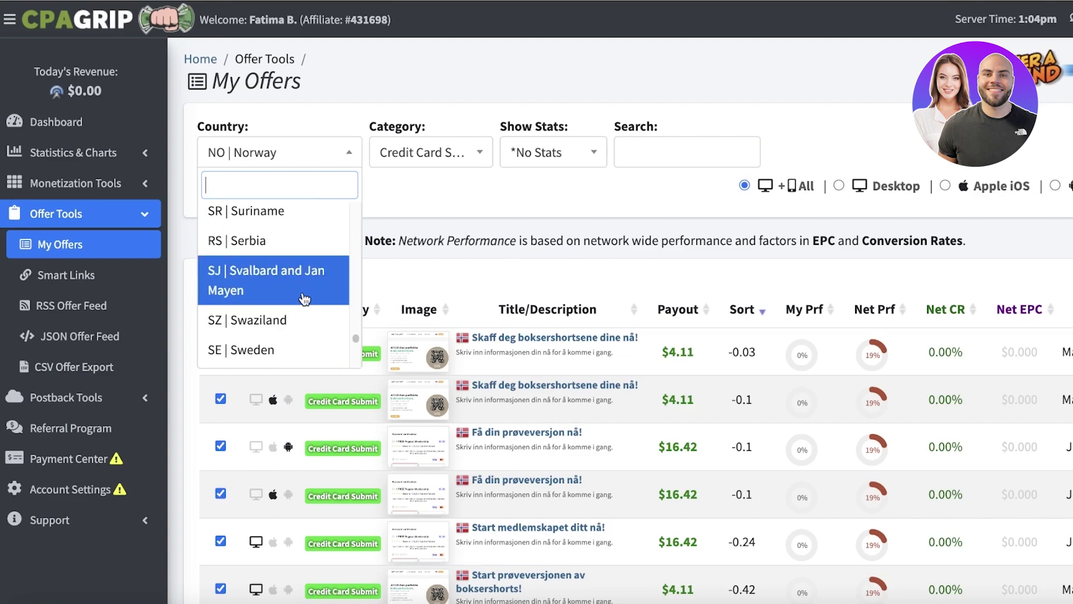
{"action": "scroll", "coordinate": [304, 298], "scroll_direction": "down", "scroll_amount": 2}
{"action": "scroll", "coordinate": [301, 300], "scroll_direction": "down", "scroll_amount": 1}
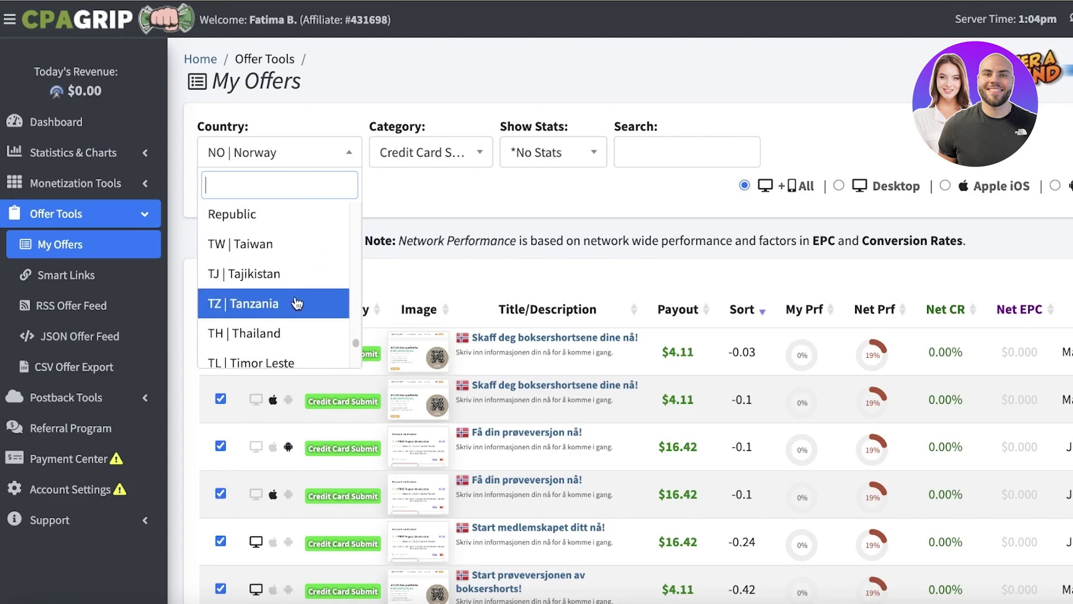
{"action": "scroll", "coordinate": [298, 303], "scroll_direction": "down", "scroll_amount": 2}
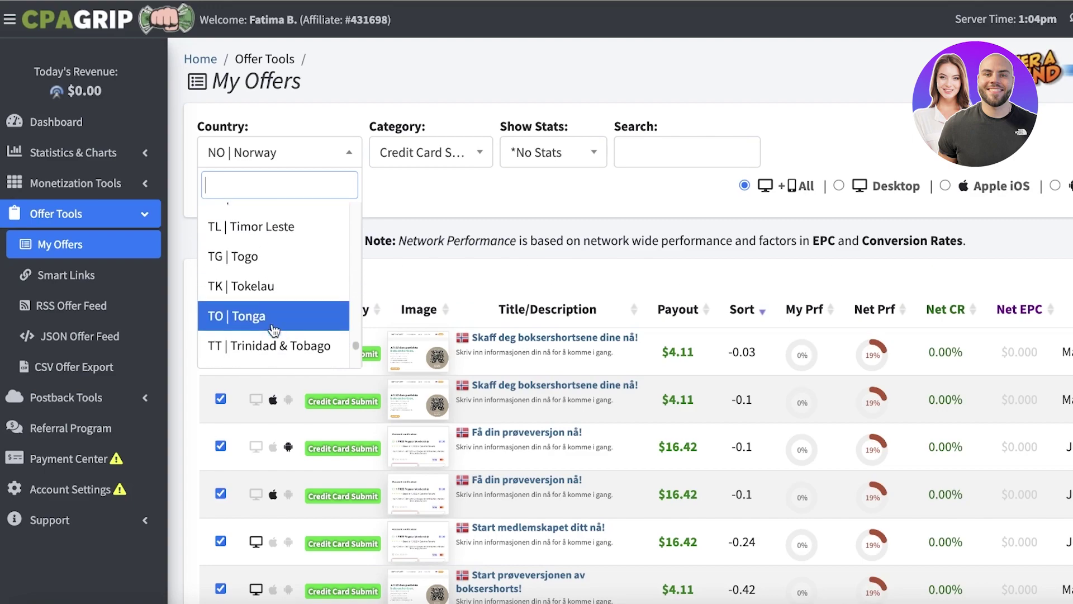
{"action": "scroll", "coordinate": [298, 303], "scroll_direction": "down", "scroll_amount": 1}
{"action": "left_click", "coordinate": [412, 153]}
{"action": "left_click", "coordinate": [420, 217]}
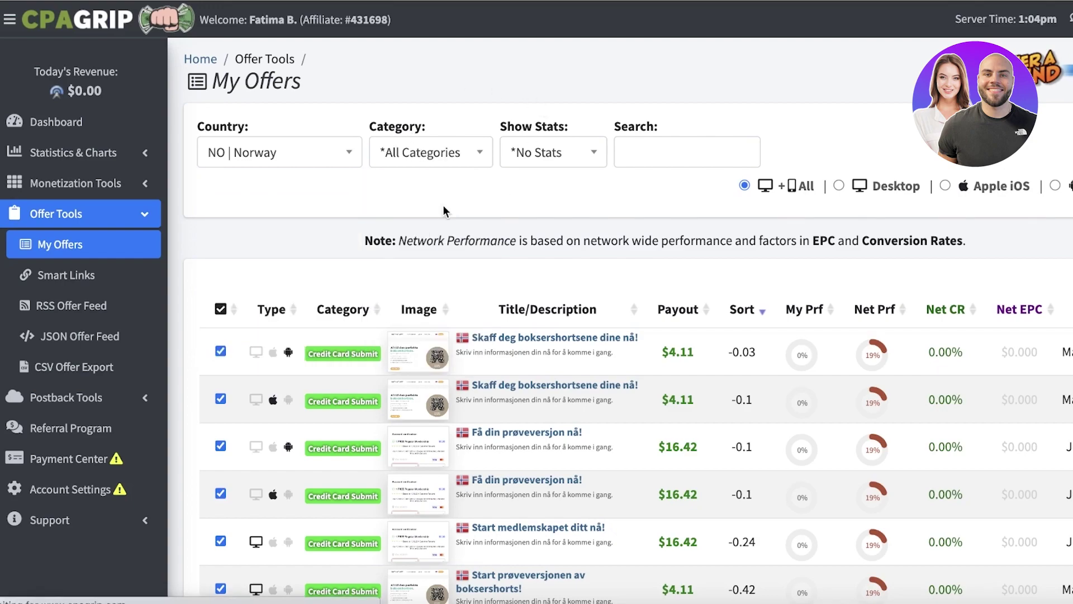
{"action": "left_click", "coordinate": [327, 153]}
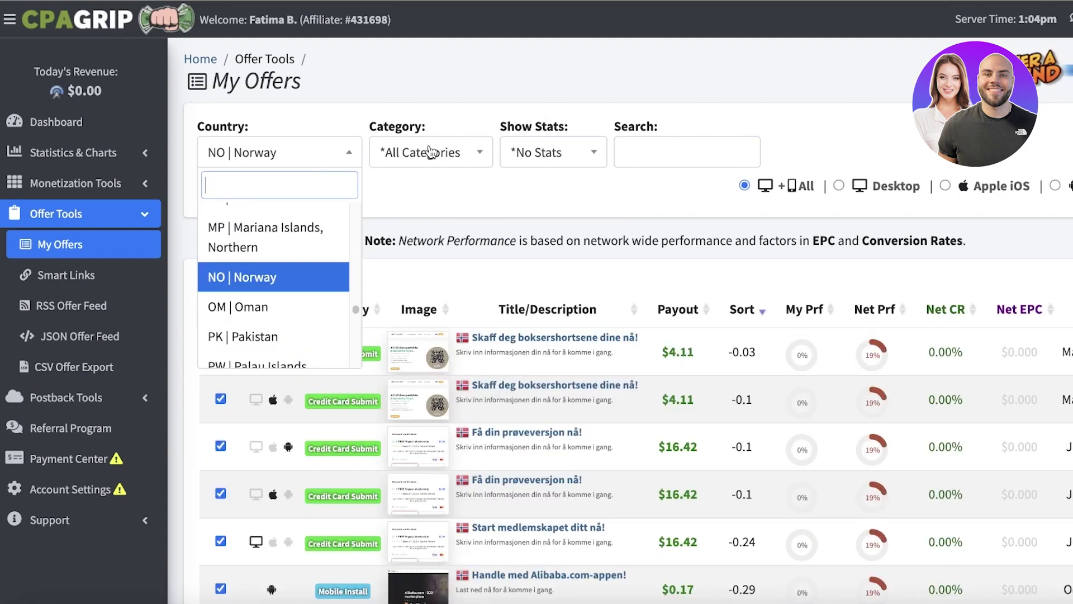
{"action": "left_click", "coordinate": [432, 153]}
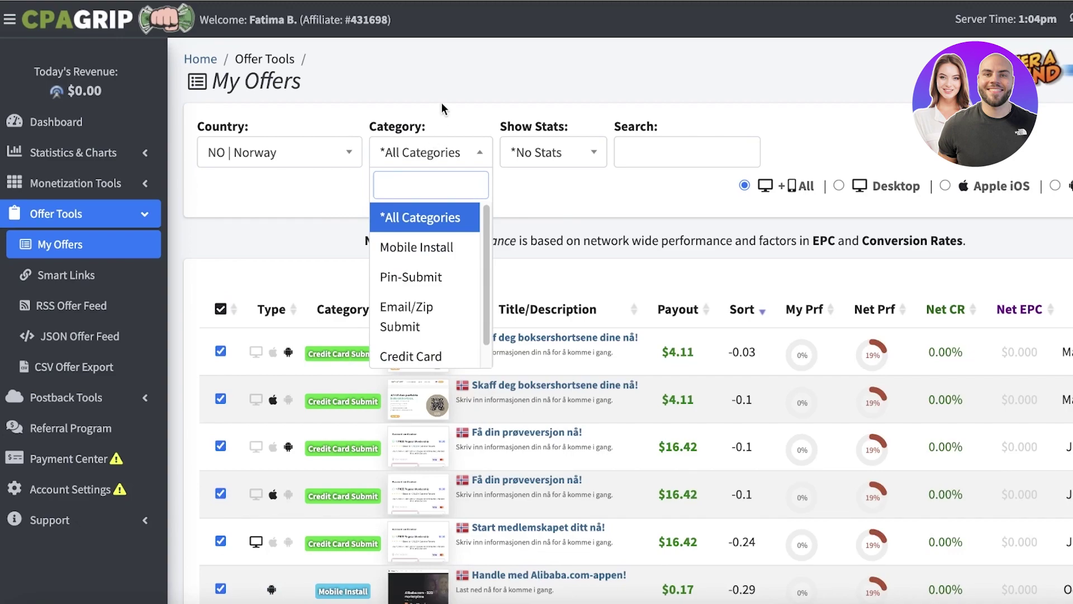
{"action": "left_click", "coordinate": [296, 151]}
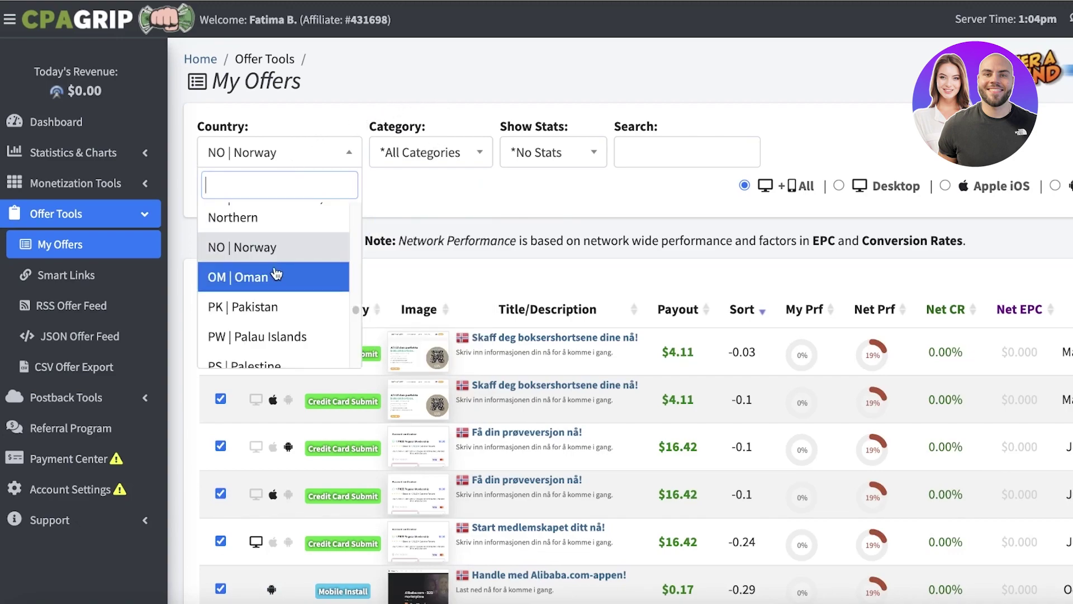
{"action": "scroll", "coordinate": [268, 277], "scroll_direction": "down", "scroll_amount": 5}
{"action": "scroll", "coordinate": [258, 328], "scroll_direction": "down", "scroll_amount": 1}
{"action": "scroll", "coordinate": [257, 327], "scroll_direction": "down", "scroll_amount": 3}
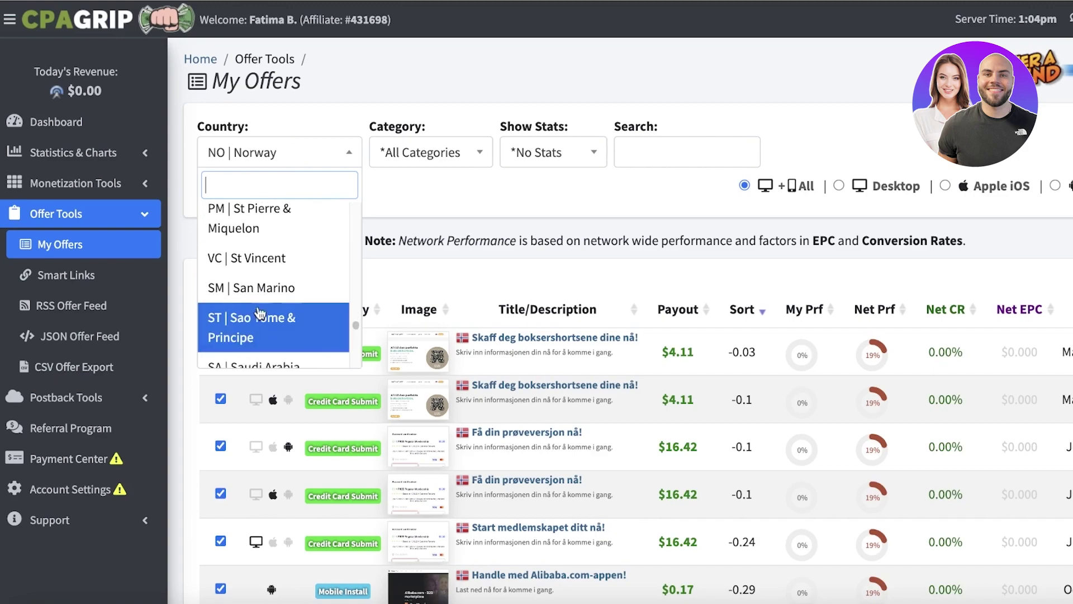
{"action": "scroll", "coordinate": [269, 323], "scroll_direction": "down", "scroll_amount": 5}
{"action": "scroll", "coordinate": [273, 321], "scroll_direction": "up", "scroll_amount": 1}
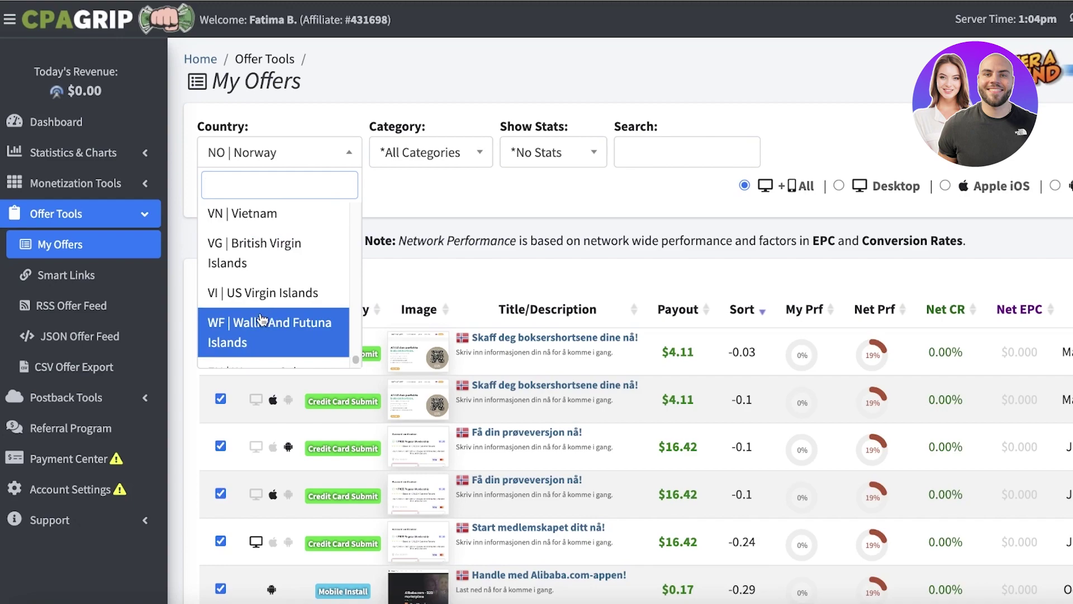
Show British Virgin Islands offers, then switch the country filter to All Countries
{"action": "left_click", "coordinate": [242, 265]}
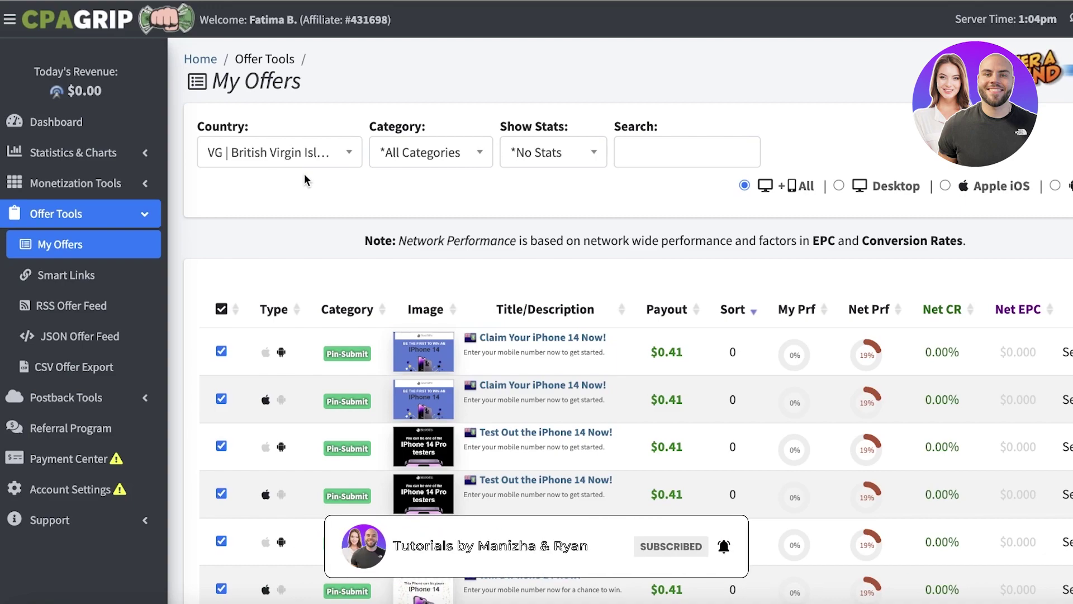
{"action": "left_click", "coordinate": [285, 153]}
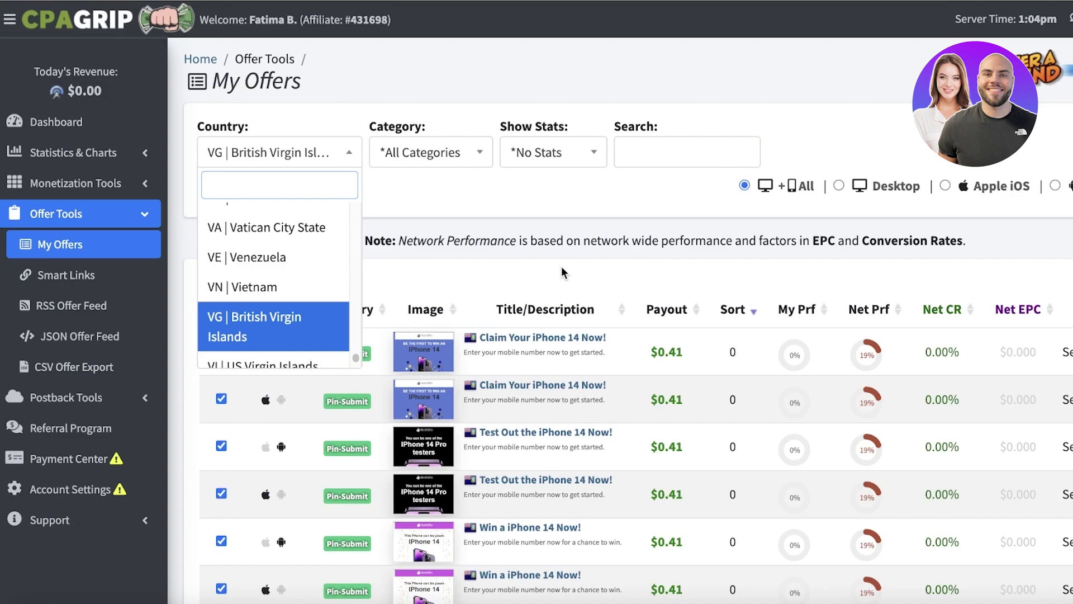
{"action": "scroll", "coordinate": [286, 268], "scroll_direction": "up", "scroll_amount": 3}
{"action": "scroll", "coordinate": [285, 260], "scroll_direction": "up", "scroll_amount": 3}
{"action": "scroll", "coordinate": [286, 261], "scroll_direction": "up", "scroll_amount": 2}
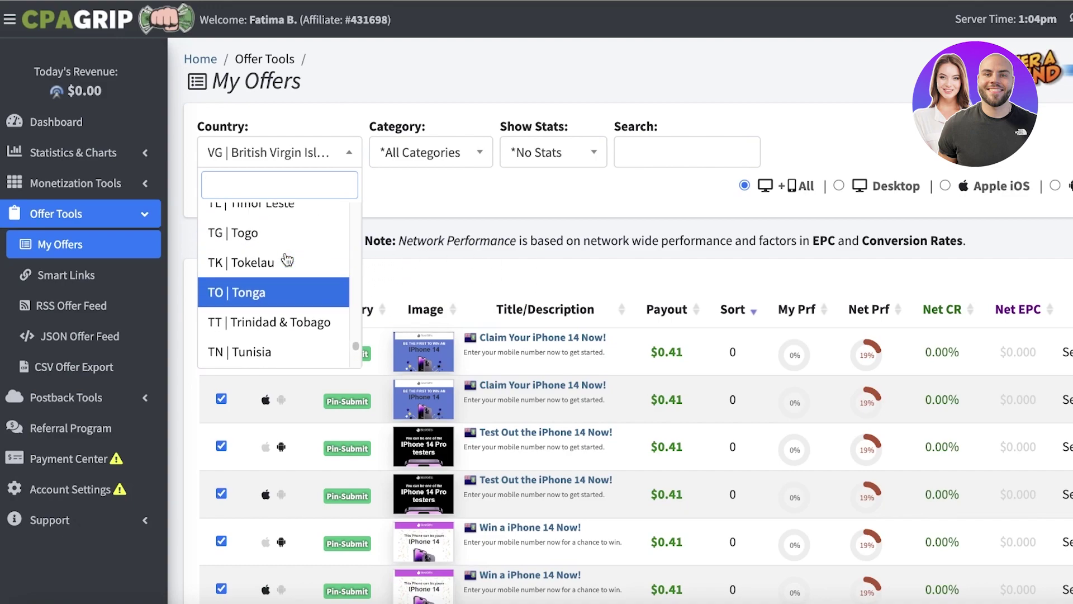
{"action": "scroll", "coordinate": [284, 255], "scroll_direction": "up", "scroll_amount": 3}
{"action": "scroll", "coordinate": [283, 255], "scroll_direction": "up", "scroll_amount": 5}
{"action": "scroll", "coordinate": [283, 251], "scroll_direction": "up", "scroll_amount": 5}
{"action": "scroll", "coordinate": [282, 248], "scroll_direction": "up", "scroll_amount": 5}
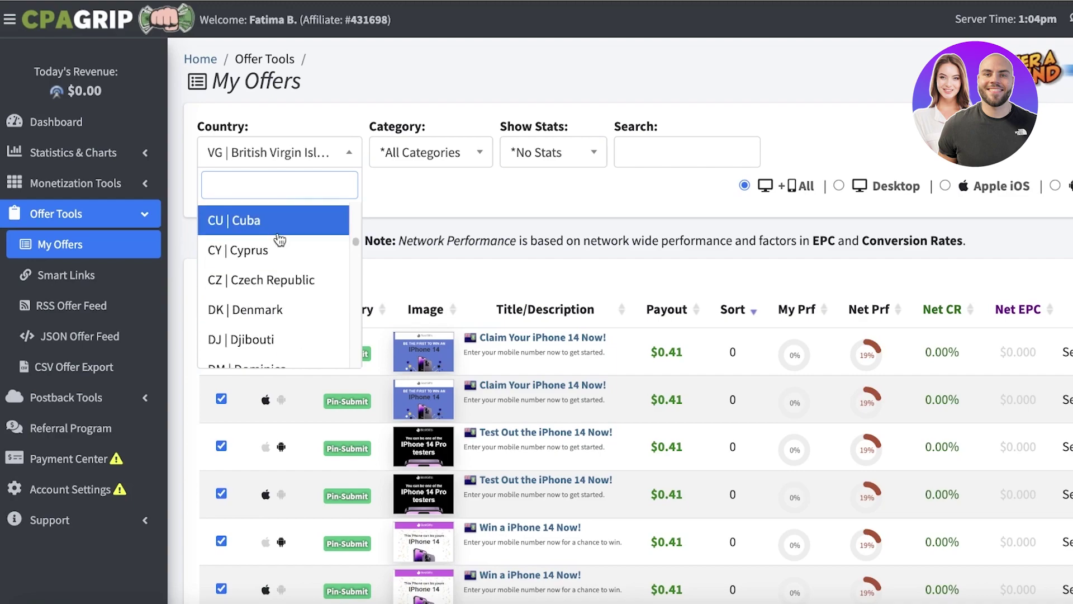
{"action": "scroll", "coordinate": [280, 242], "scroll_direction": "up", "scroll_amount": 5}
{"action": "scroll", "coordinate": [282, 241], "scroll_direction": "up", "scroll_amount": 3}
{"action": "left_click", "coordinate": [277, 216]}
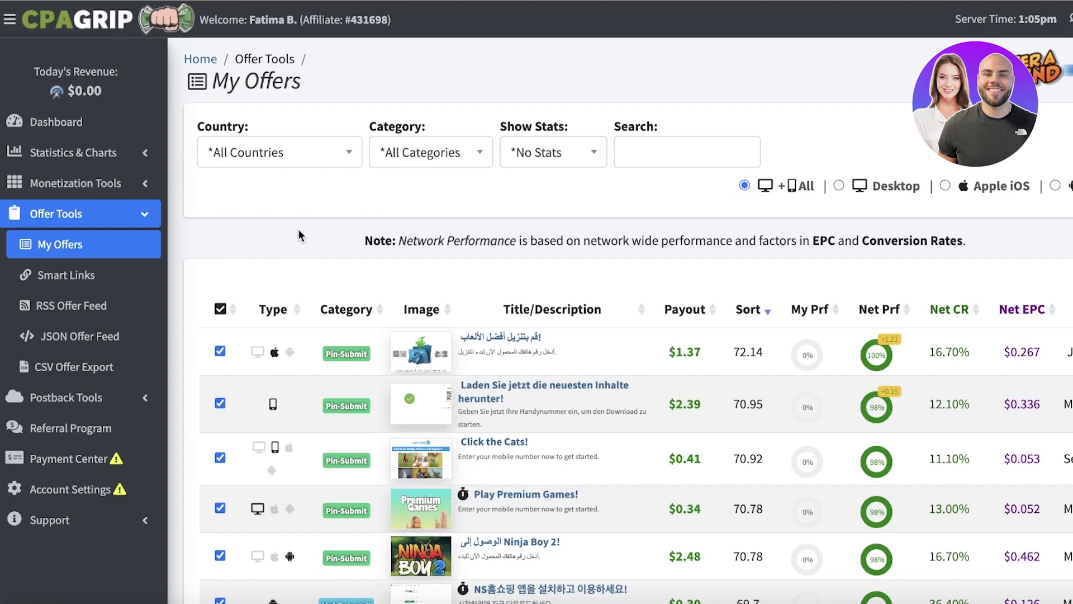
{"action": "scroll", "coordinate": [751, 356], "scroll_direction": "down", "scroll_amount": 2}
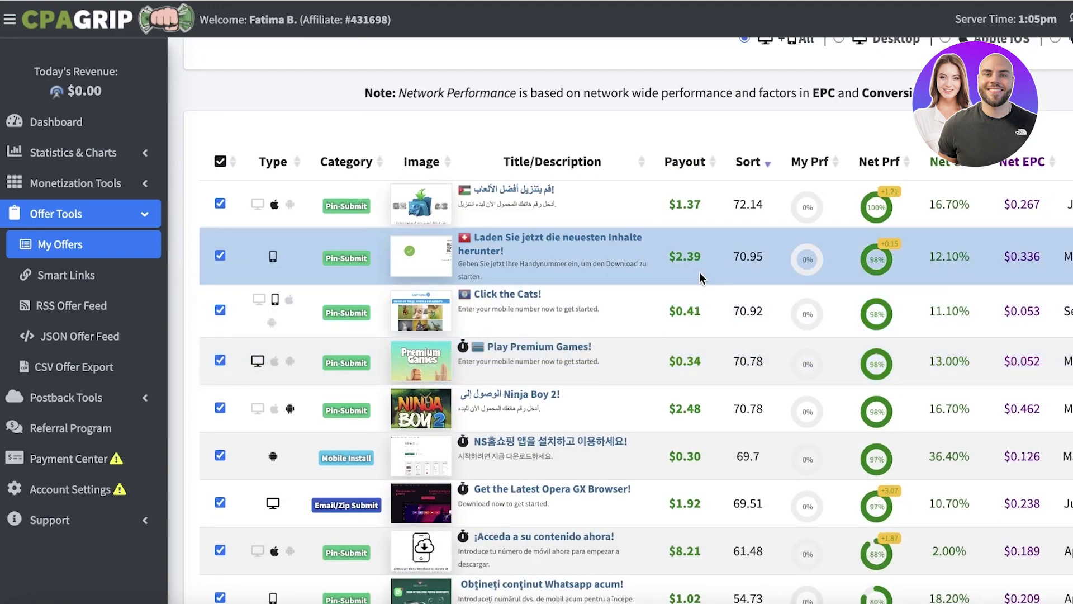
{"action": "scroll", "coordinate": [520, 252], "scroll_direction": "down", "scroll_amount": 5}
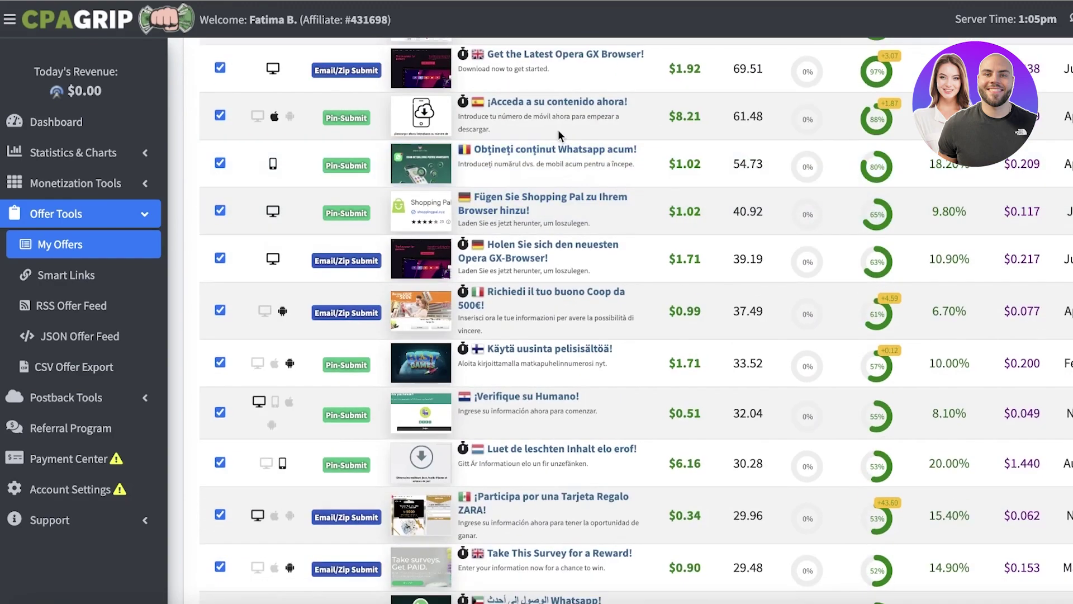
{"action": "scroll", "coordinate": [661, 374], "scroll_direction": "up", "scroll_amount": 6}
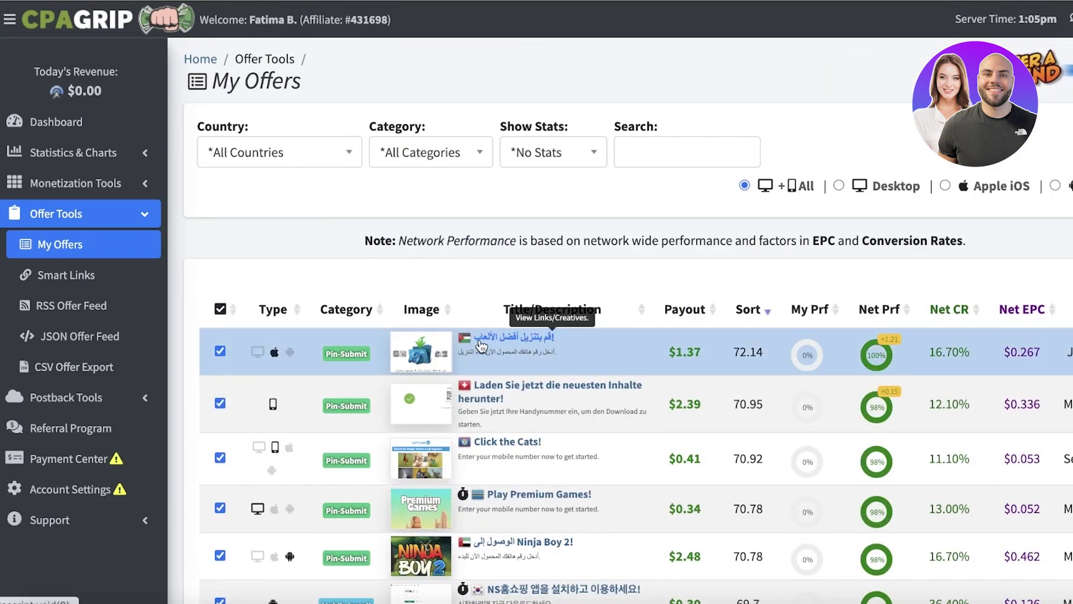
{"action": "scroll", "coordinate": [533, 403], "scroll_direction": "down", "scroll_amount": 2}
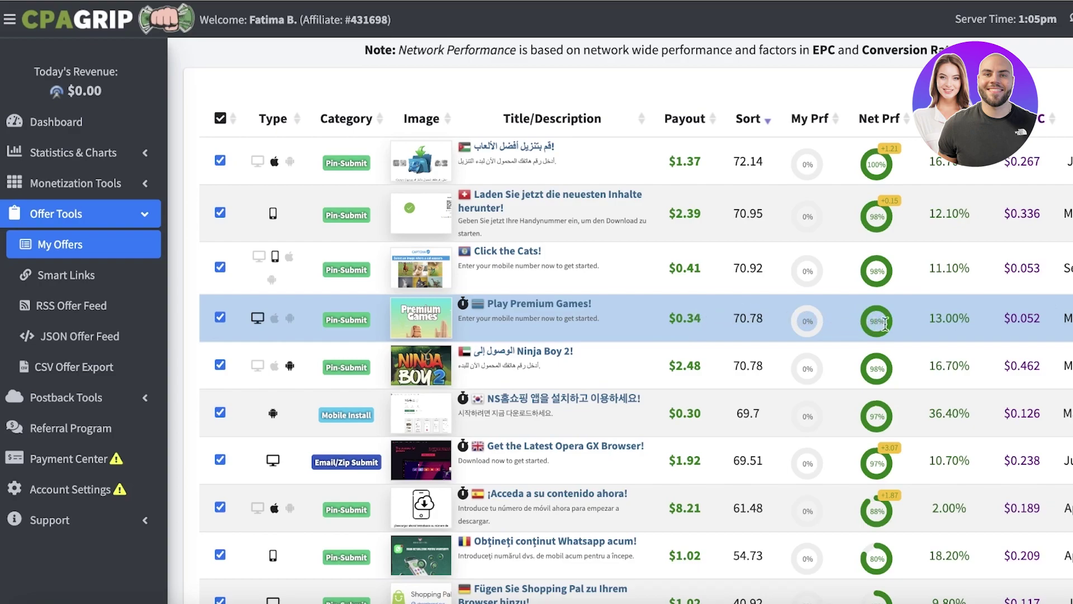
{"action": "scroll", "coordinate": [878, 320], "scroll_direction": "right", "scroll_amount": 3}
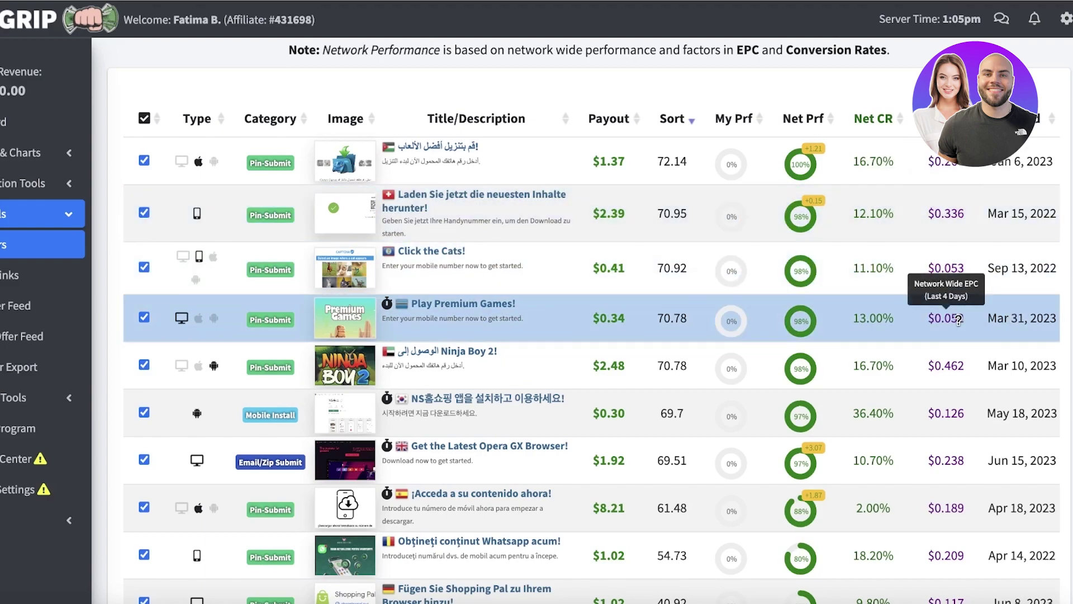
Open the Play Premium Games! offer details with its Botswana-only tracking link
{"action": "left_click", "coordinate": [503, 331]}
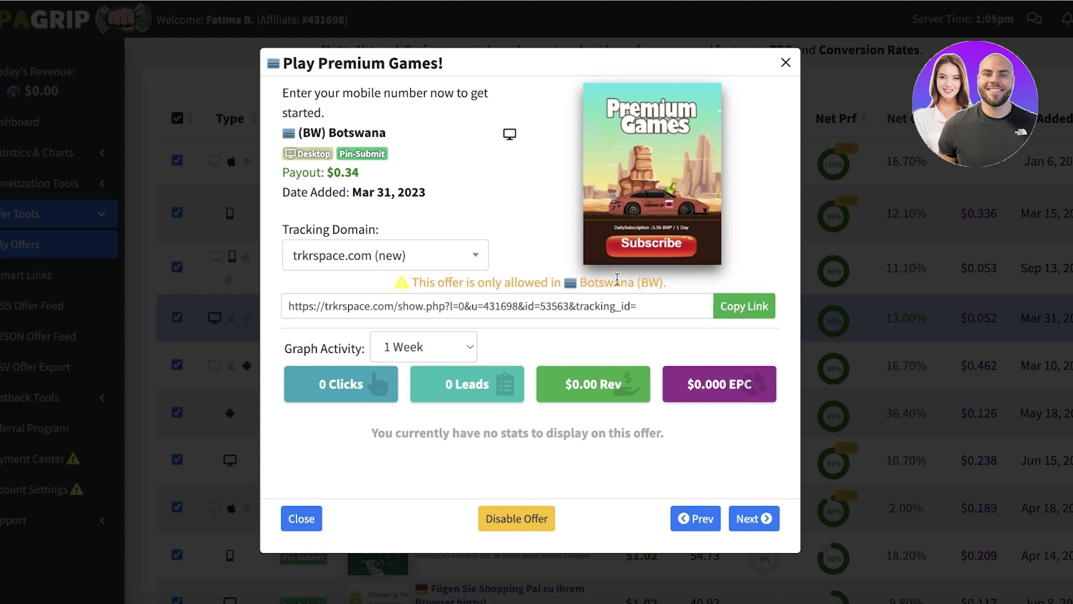
Dismiss the Play Premium Games! details to return to the all-countries offer table
{"action": "left_click_drag", "start_coordinate": [573, 282], "coordinate": [668, 273]}
{"action": "left_click", "coordinate": [856, 220]}
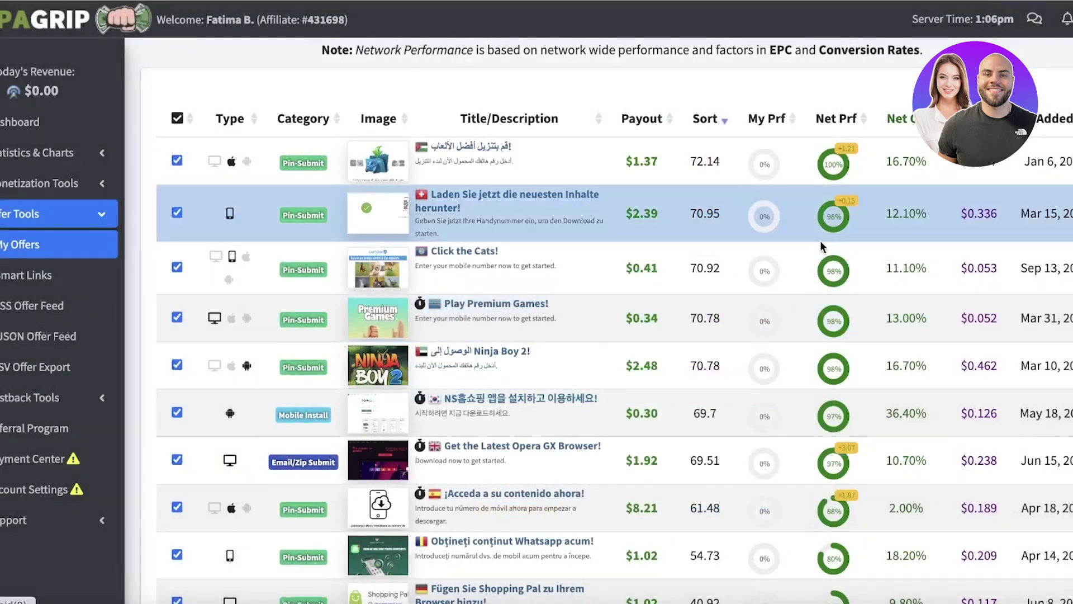
{"action": "scroll", "coordinate": [429, 329], "scroll_direction": "down", "scroll_amount": 5}
{"action": "scroll", "coordinate": [429, 329], "scroll_direction": "down", "scroll_amount": 5}
{"action": "scroll", "coordinate": [434, 339], "scroll_direction": "down", "scroll_amount": 3}
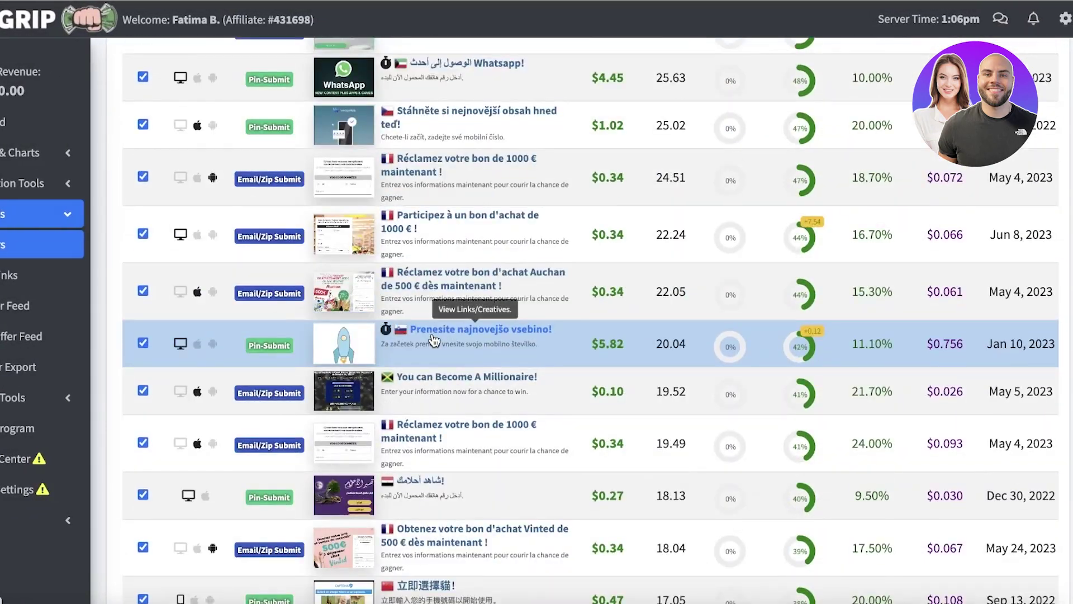
{"action": "scroll", "coordinate": [434, 339], "scroll_direction": "down", "scroll_amount": 5}
{"action": "scroll", "coordinate": [432, 335], "scroll_direction": "down", "scroll_amount": 5}
{"action": "scroll", "coordinate": [433, 335], "scroll_direction": "down", "scroll_amount": 5}
{"action": "scroll", "coordinate": [431, 338], "scroll_direction": "up", "scroll_amount": 3}
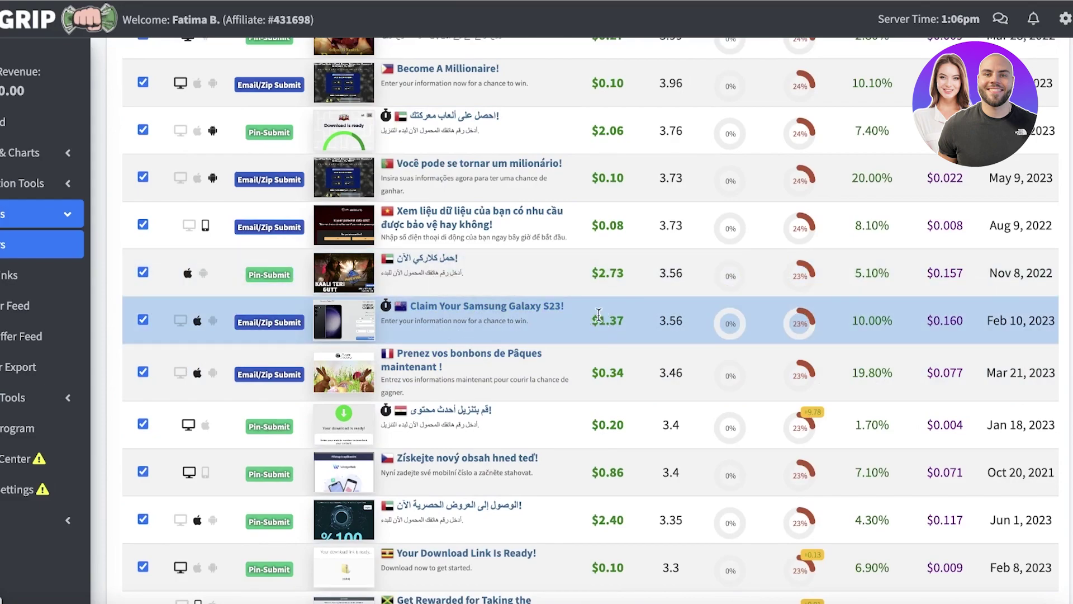
Highlight the $1.37 payout and open the Samsung Galaxy S23 offer details
{"action": "left_click_drag", "start_coordinate": [595, 320], "coordinate": [624, 321]}
{"action": "left_click", "coordinate": [535, 321]}
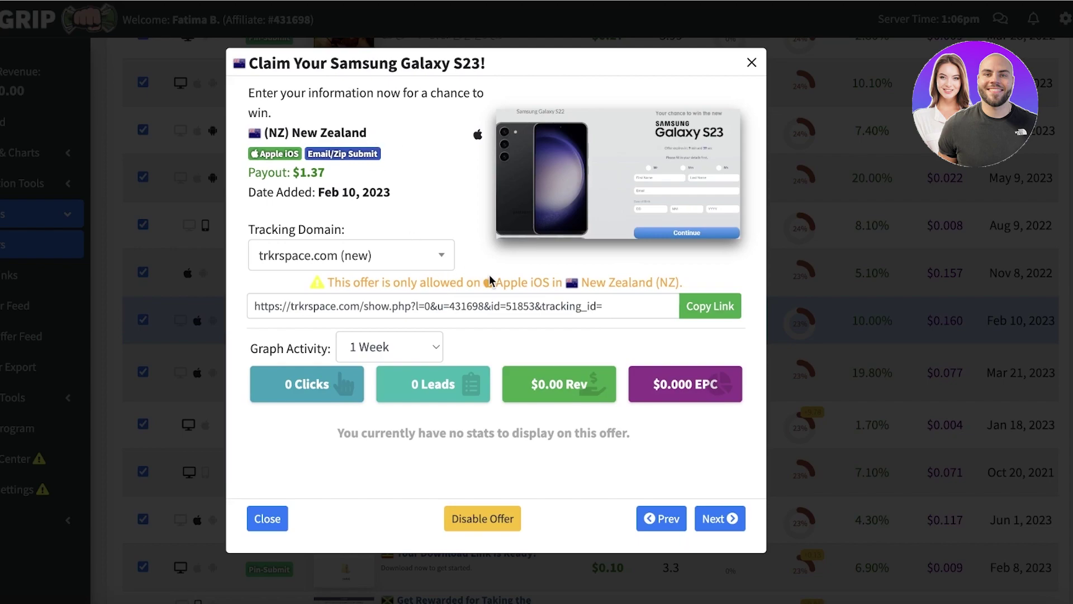
Copy the Samsung Galaxy S23 tracking link and start a search on Facebook
{"action": "left_click_drag", "start_coordinate": [495, 281], "coordinate": [710, 283]}
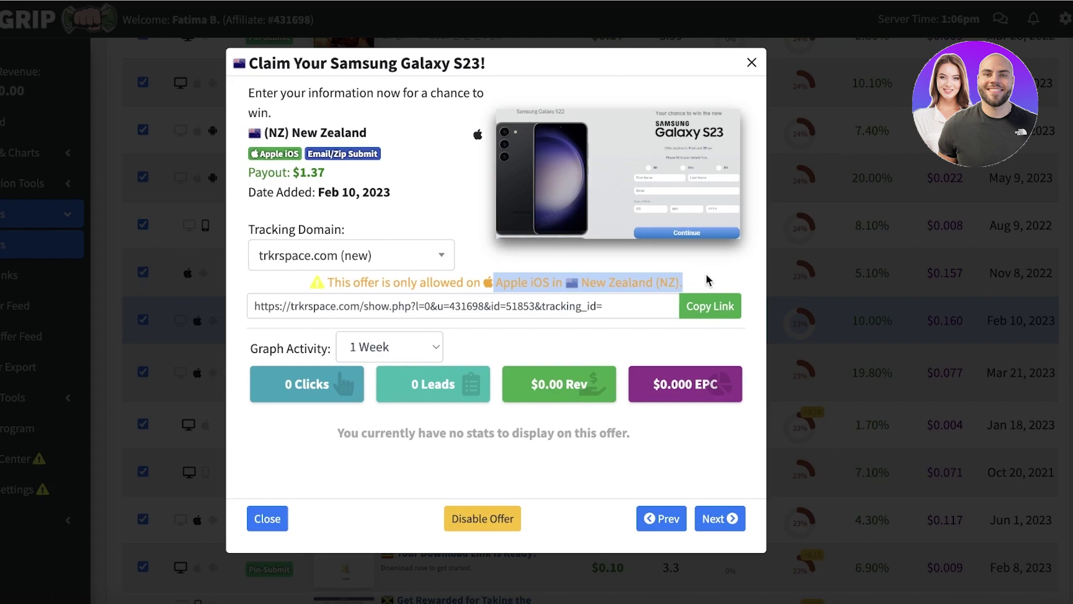
{"action": "left_click", "coordinate": [520, 281]}
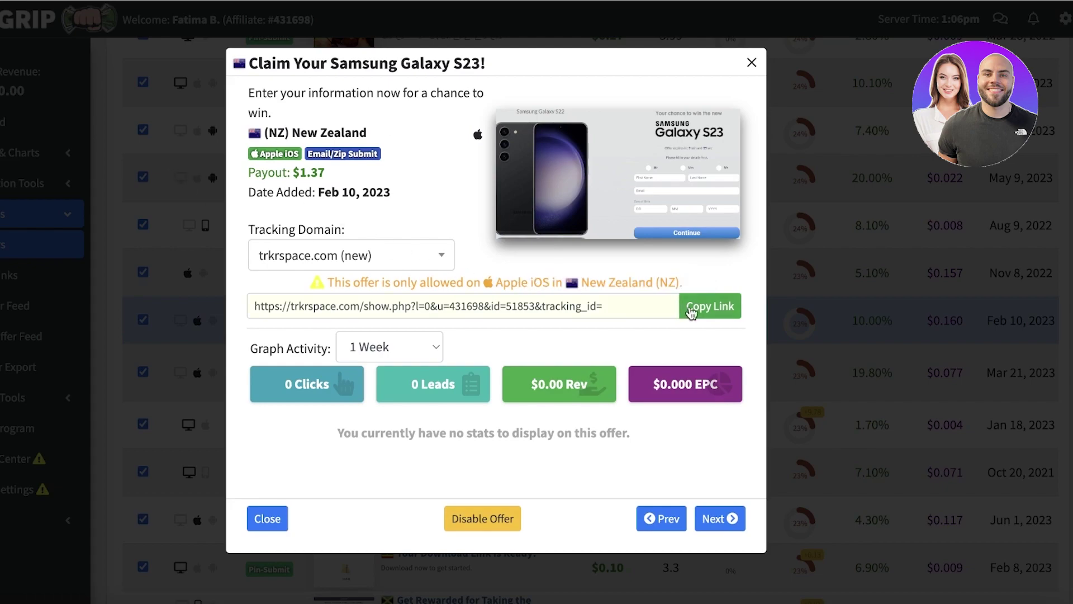
{"action": "left_click", "coordinate": [709, 306]}
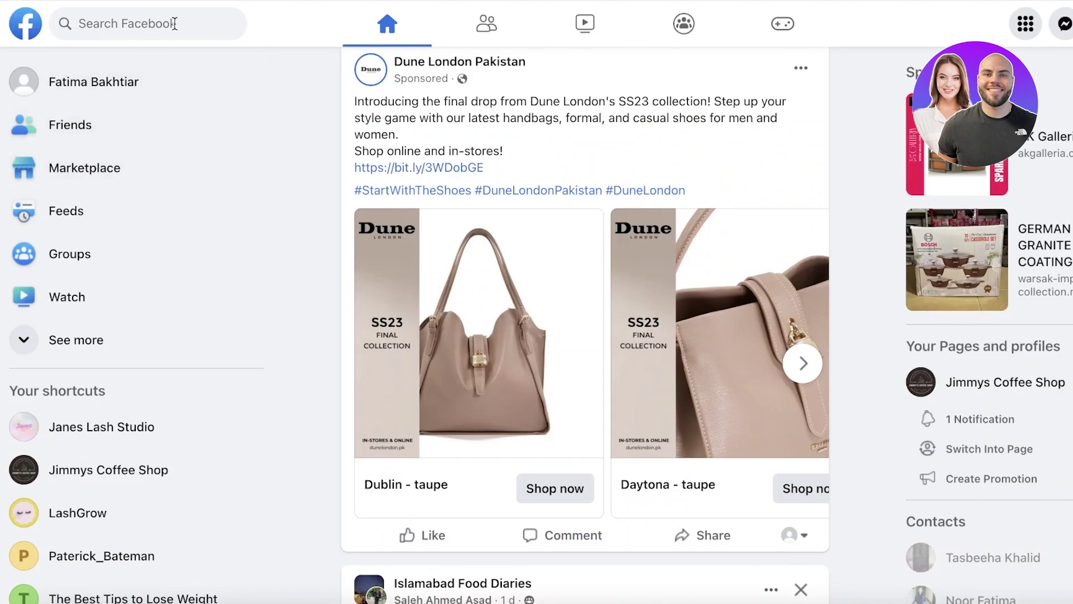
{"action": "left_click", "coordinate": [175, 24]}
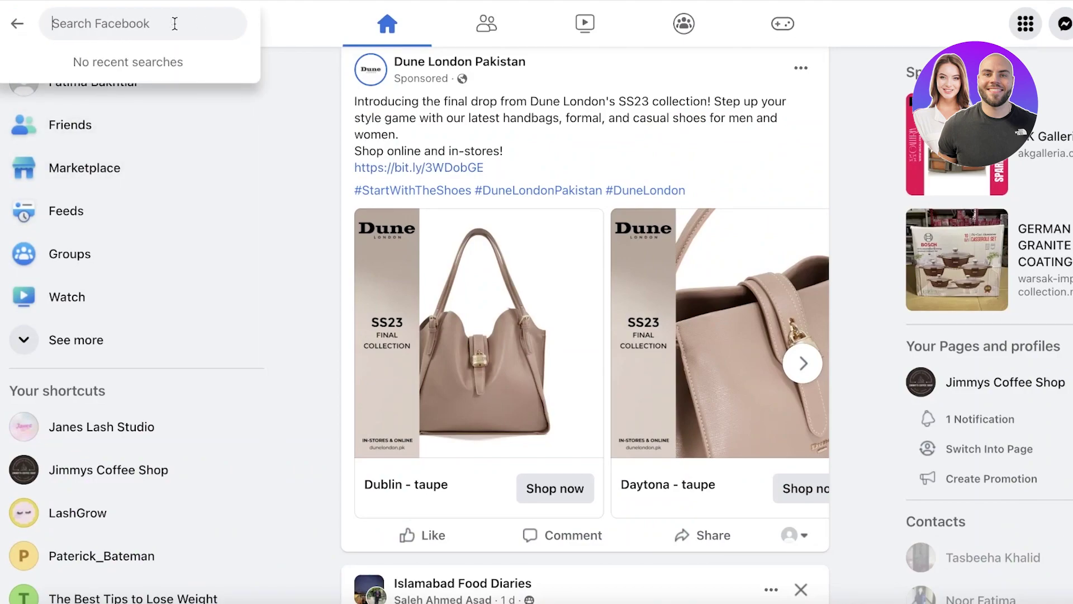
{"action": "type", "text": "make money new ze"}
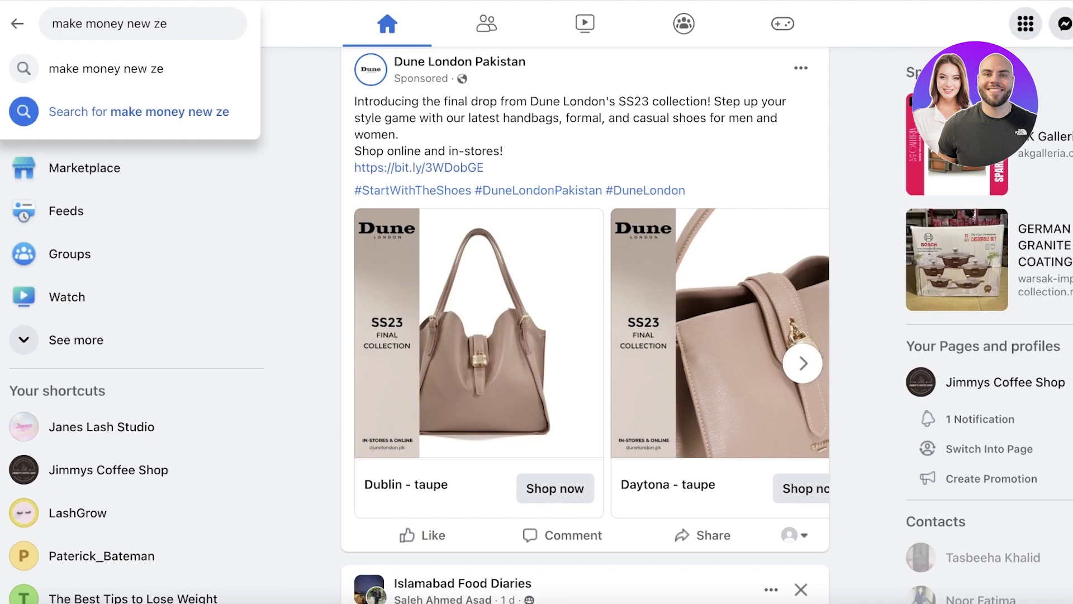
Search Facebook for 'make money new zealand' and filter the results to Groups
{"action": "key", "text": "BackSpace"}
{"action": "key", "text": "BackSpace"}
{"action": "type", "text": "ze"}
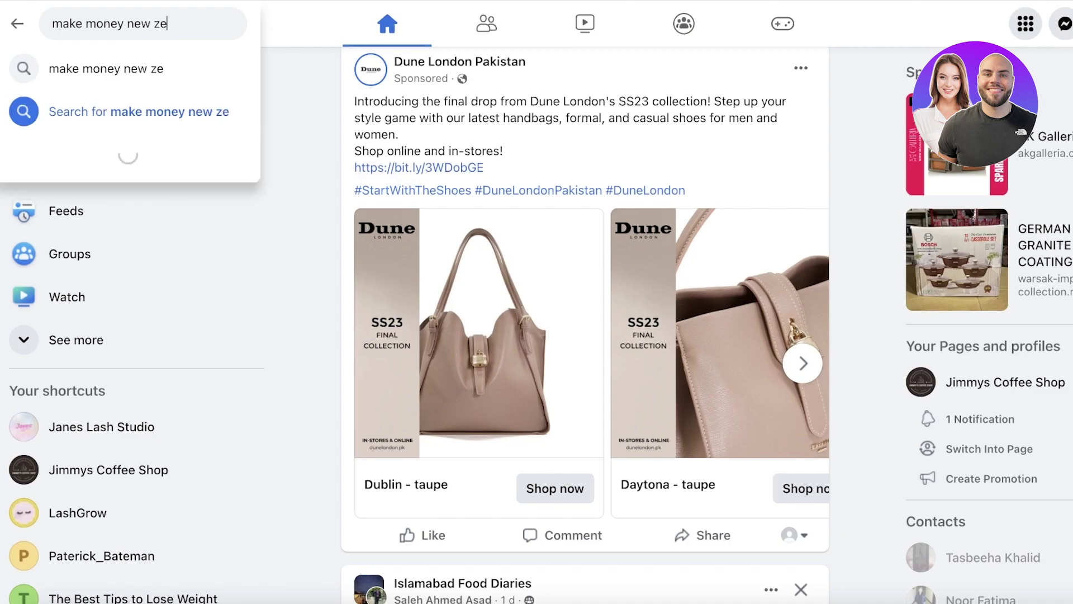
{"action": "type", "text": "leab"}
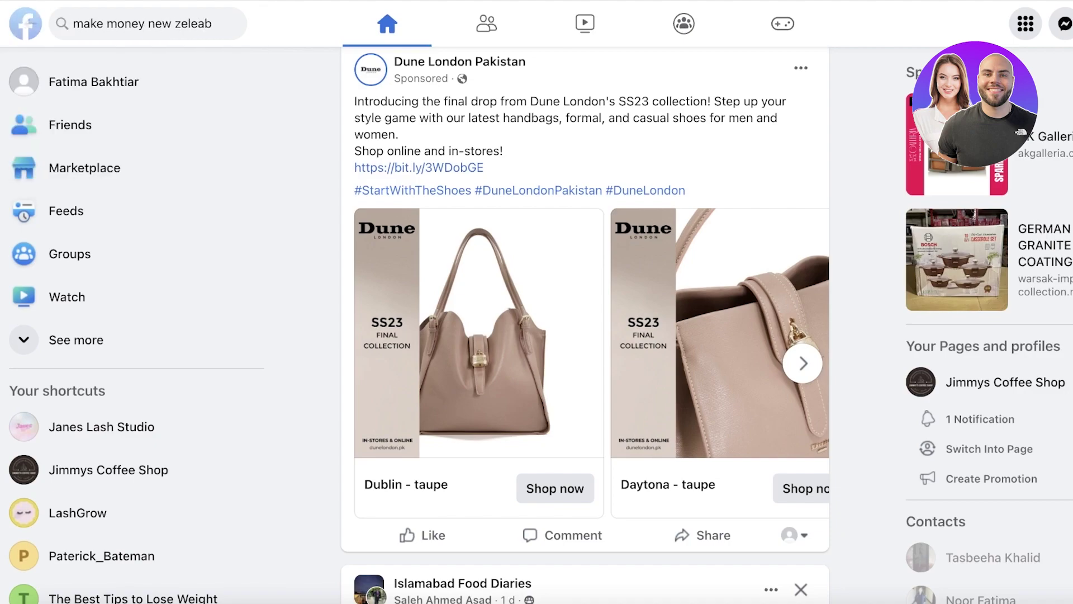
{"action": "key", "text": "Return"}
{"action": "left_click", "coordinate": [230, 30]}
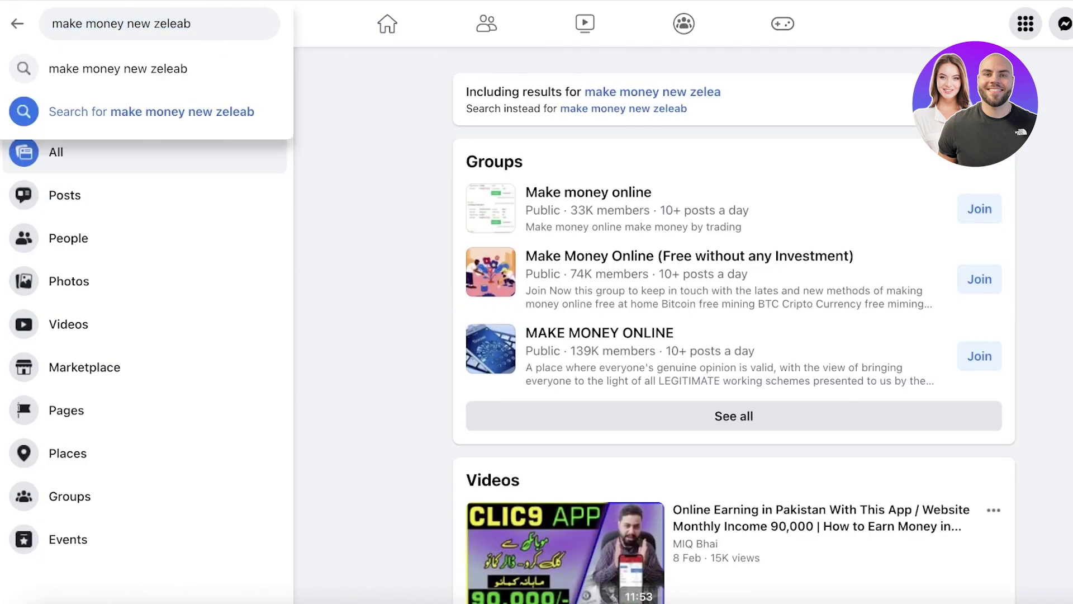
{"action": "type", "text": "d"}
{"action": "key", "text": "Return"}
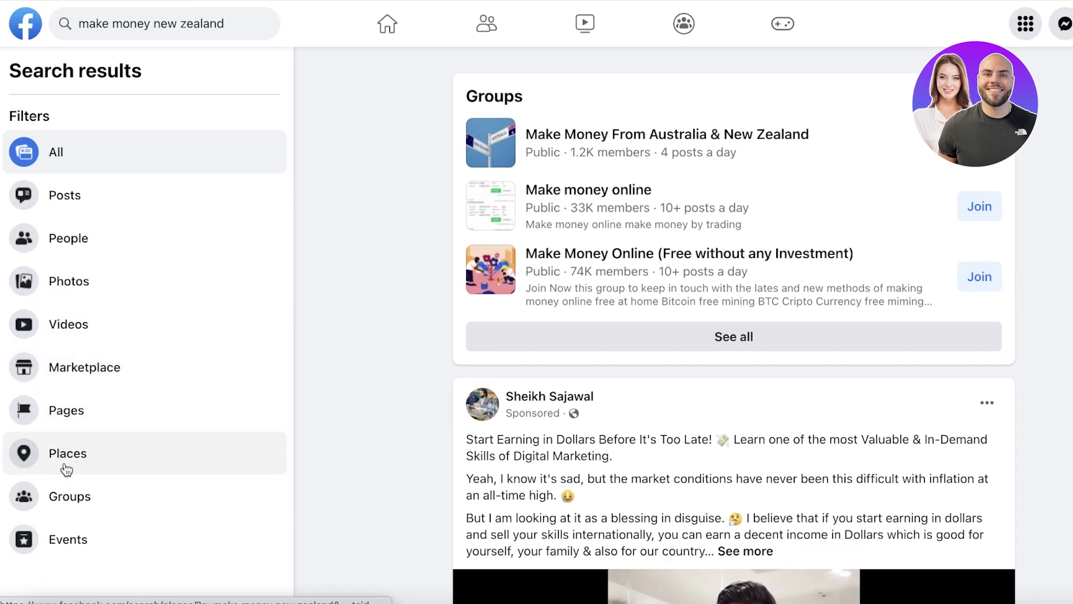
{"action": "left_click", "coordinate": [68, 495]}
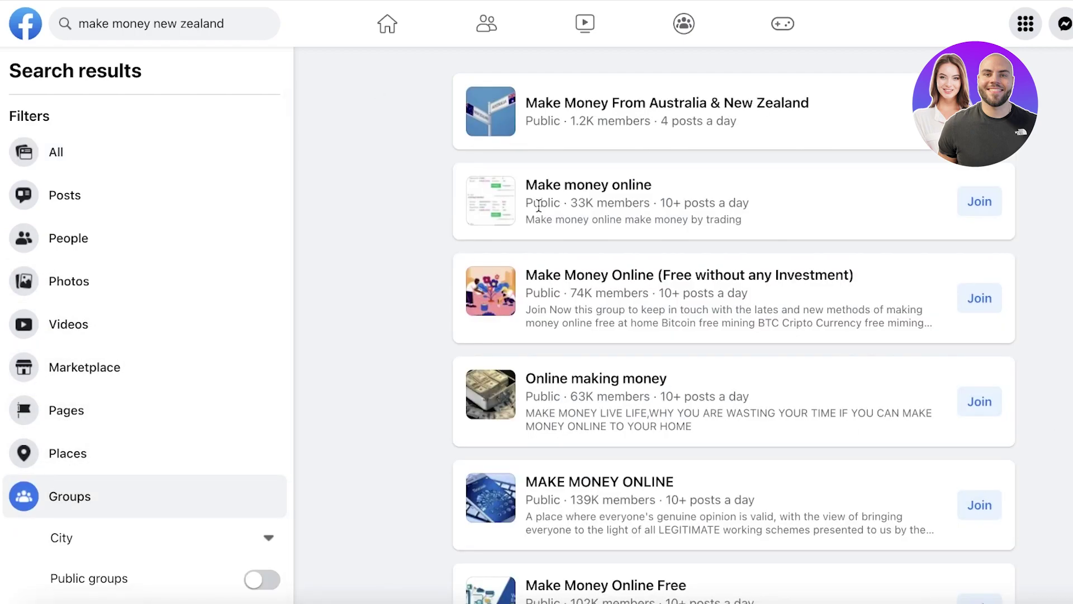
{"action": "scroll", "coordinate": [846, 155], "scroll_direction": "down", "scroll_amount": 5}
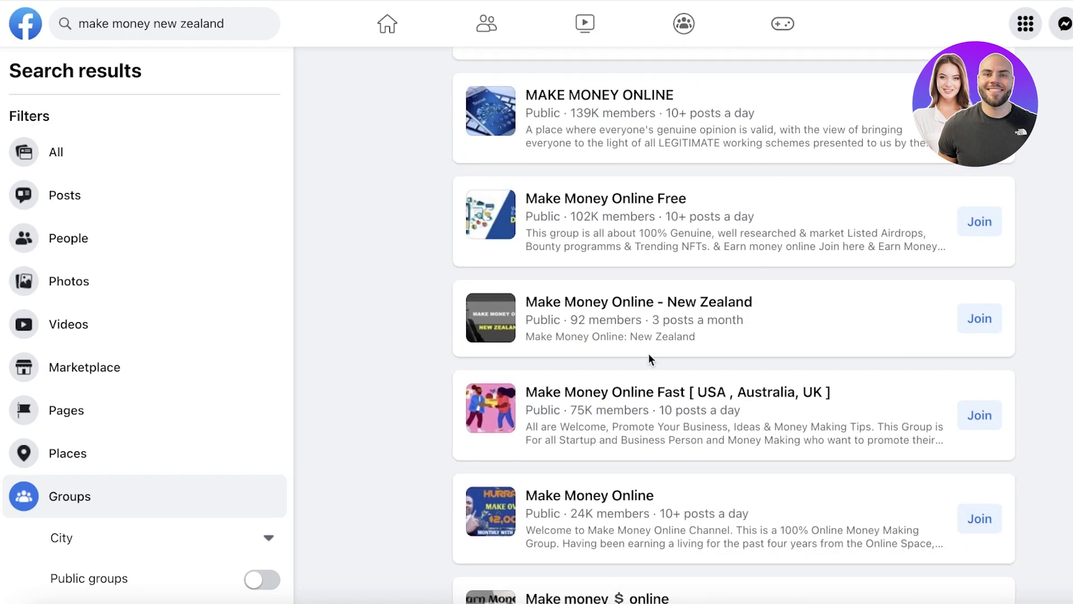
{"action": "scroll", "coordinate": [648, 361], "scroll_direction": "down", "scroll_amount": 1}
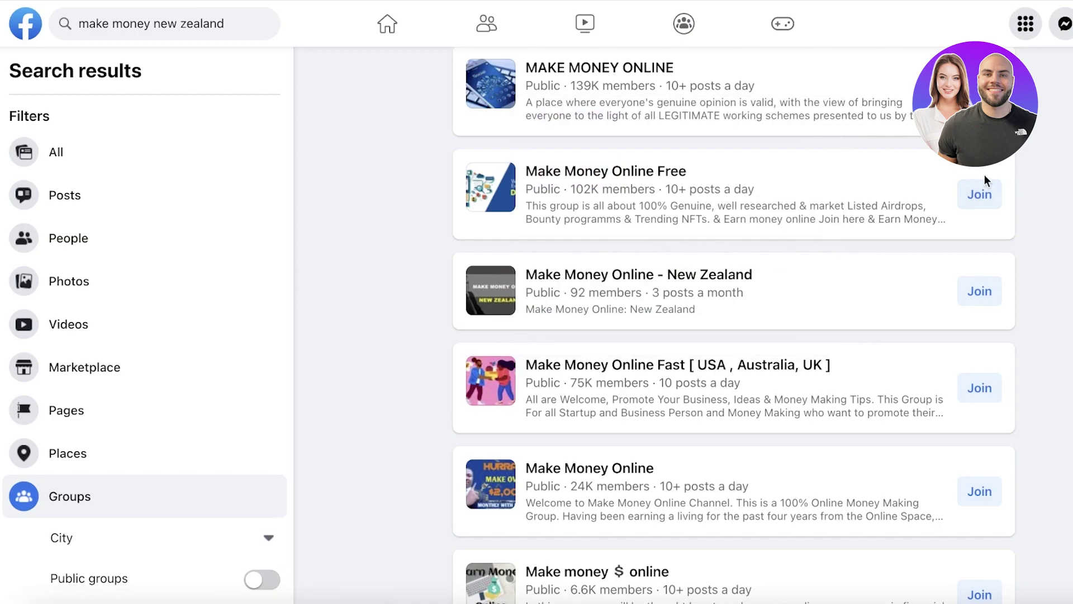
{"action": "scroll", "coordinate": [1024, 191], "scroll_direction": "up", "scroll_amount": 3}
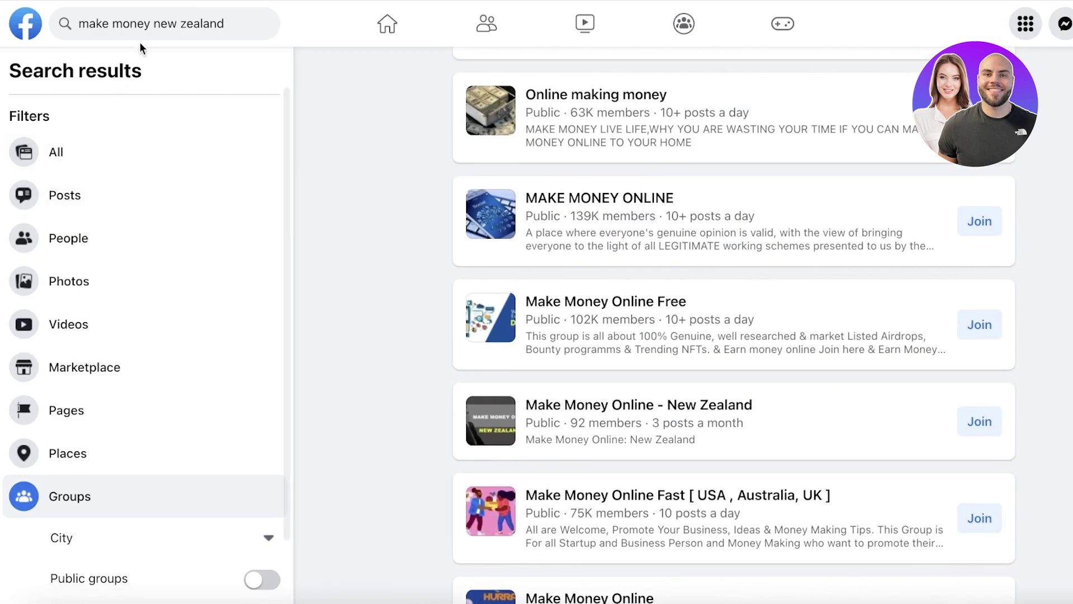
Trim the search to 'new zealand' and filter the results to Groups
{"action": "left_click", "coordinate": [141, 24]}
{"action": "left_click_drag", "start_coordinate": [130, 24], "coordinate": [46, 31]}
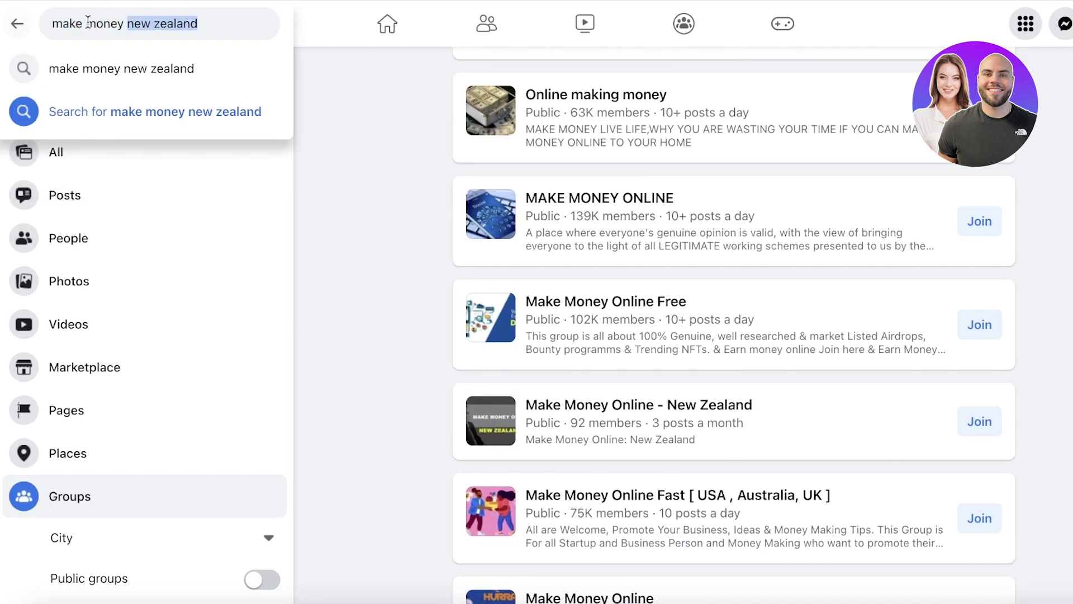
{"action": "key", "text": "BackSpace"}
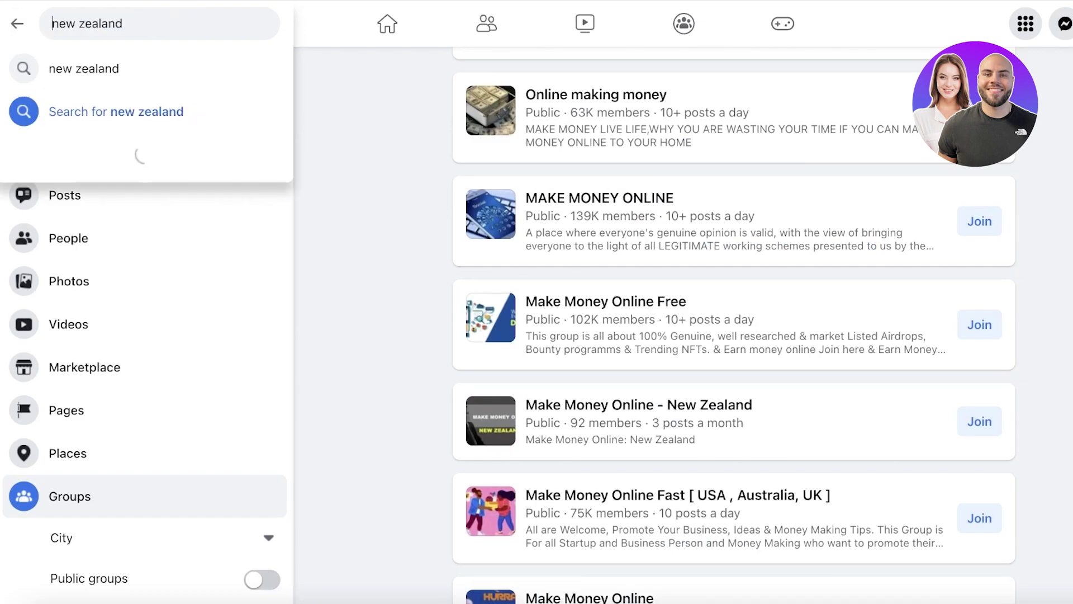
{"action": "key", "text": "Return"}
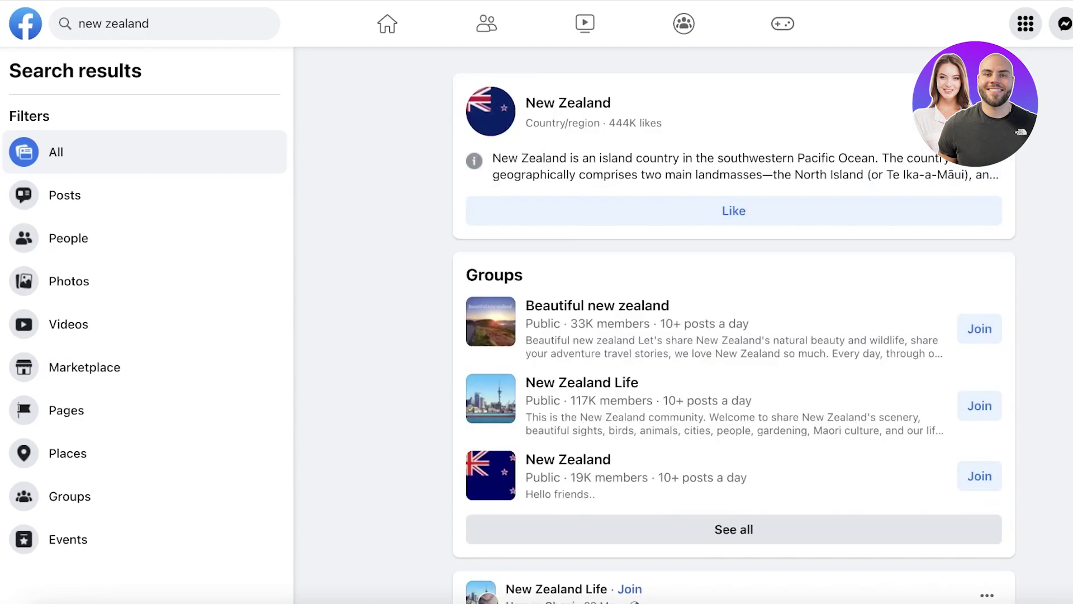
{"action": "scroll", "coordinate": [538, 170], "scroll_direction": "down", "scroll_amount": 2}
{"action": "left_click", "coordinate": [51, 495]}
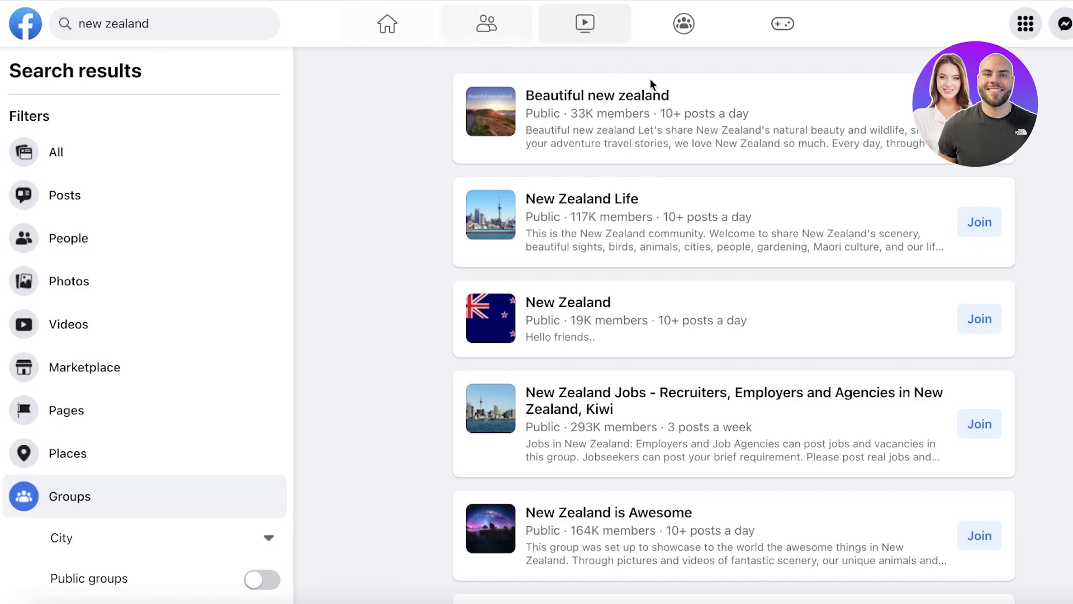
{"action": "scroll", "coordinate": [654, 100], "scroll_direction": "down", "scroll_amount": 5}
{"action": "scroll", "coordinate": [715, 158], "scroll_direction": "down", "scroll_amount": 5}
{"action": "scroll", "coordinate": [716, 158], "scroll_direction": "down", "scroll_amount": 5}
{"action": "scroll", "coordinate": [715, 159], "scroll_direction": "down", "scroll_amount": 4}
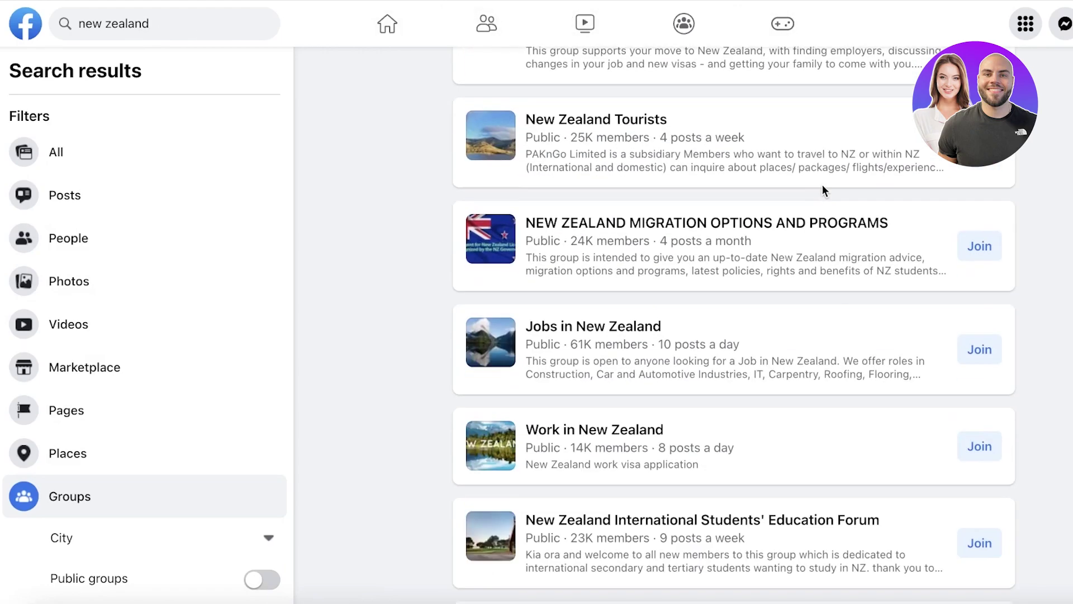
{"action": "scroll", "coordinate": [893, 173], "scroll_direction": "down", "scroll_amount": 5}
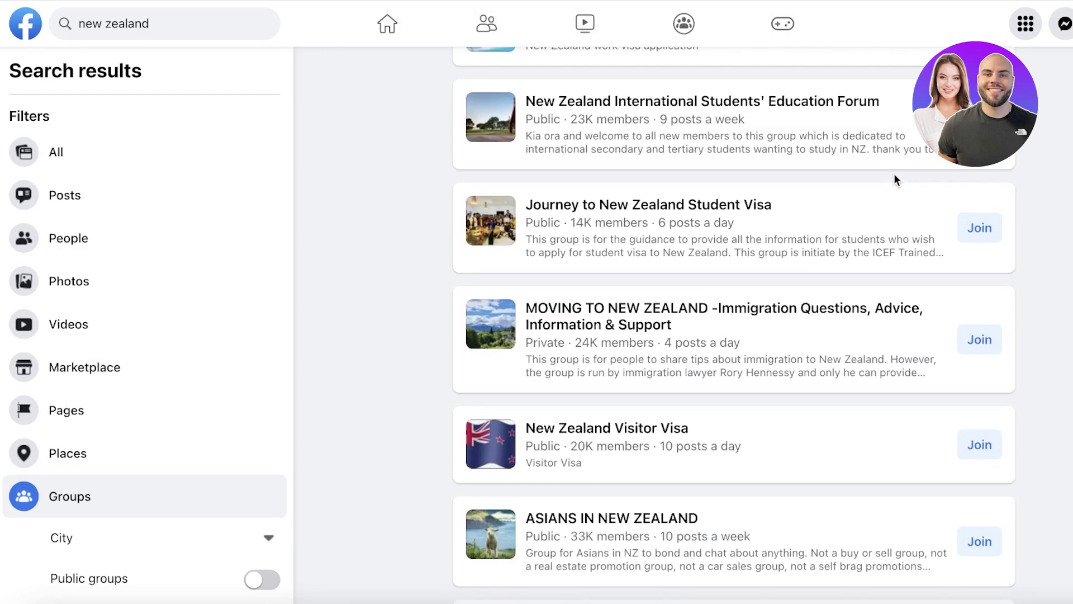
{"action": "scroll", "coordinate": [895, 178], "scroll_direction": "down", "scroll_amount": 3}
{"action": "scroll", "coordinate": [894, 179], "scroll_direction": "down", "scroll_amount": 2}
{"action": "scroll", "coordinate": [808, 293], "scroll_direction": "up", "scroll_amount": 4}
{"action": "scroll", "coordinate": [783, 289], "scroll_direction": "up", "scroll_amount": 5}
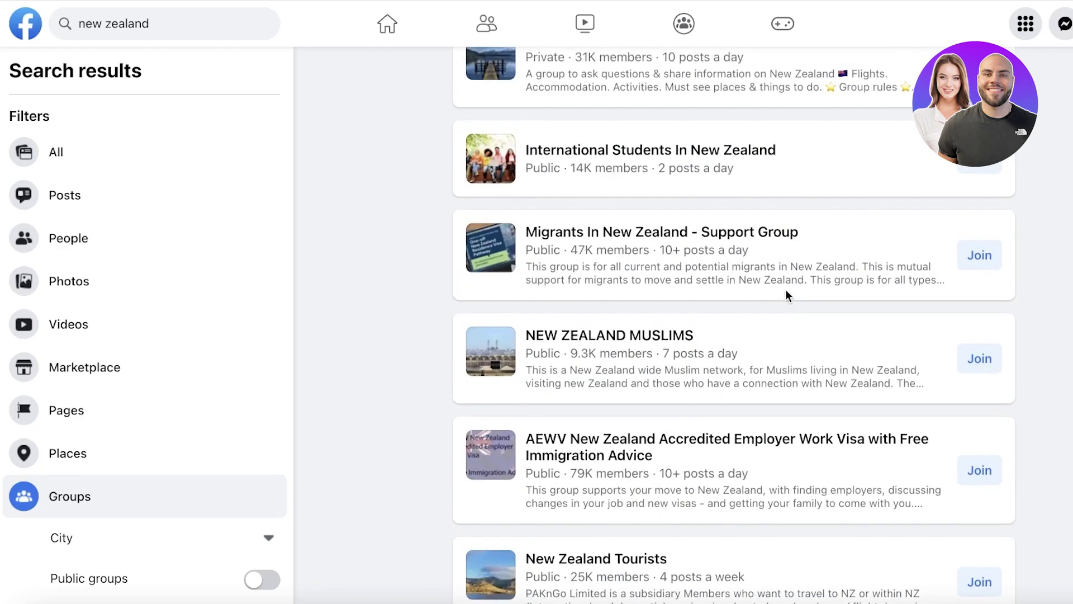
{"action": "scroll", "coordinate": [786, 289], "scroll_direction": "down", "scroll_amount": 5}
{"action": "scroll", "coordinate": [642, 190], "scroll_direction": "up", "scroll_amount": 1}
{"action": "scroll", "coordinate": [643, 190], "scroll_direction": "up", "scroll_amount": 3}
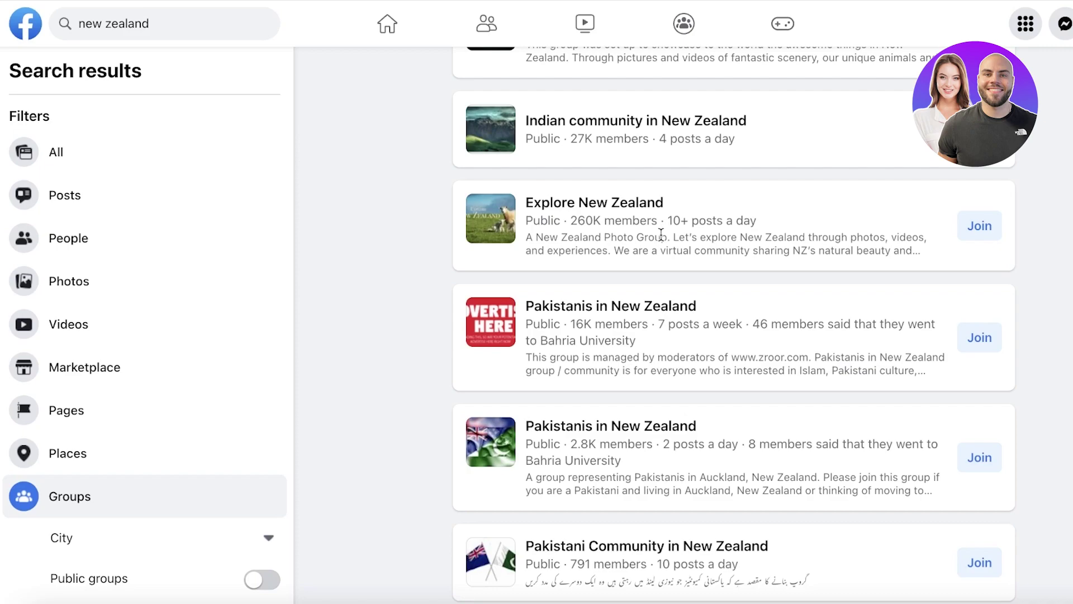
Open the Explore New Zealand public group from the Facebook search results
{"action": "left_click", "coordinate": [562, 203]}
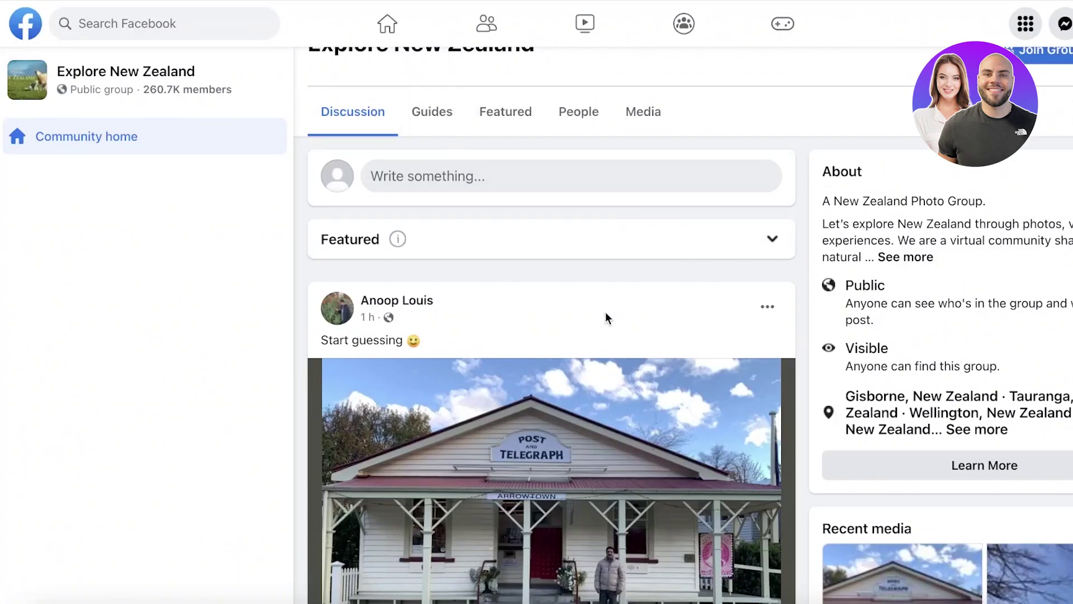
{"action": "scroll", "coordinate": [604, 319], "scroll_direction": "up", "scroll_amount": 5}
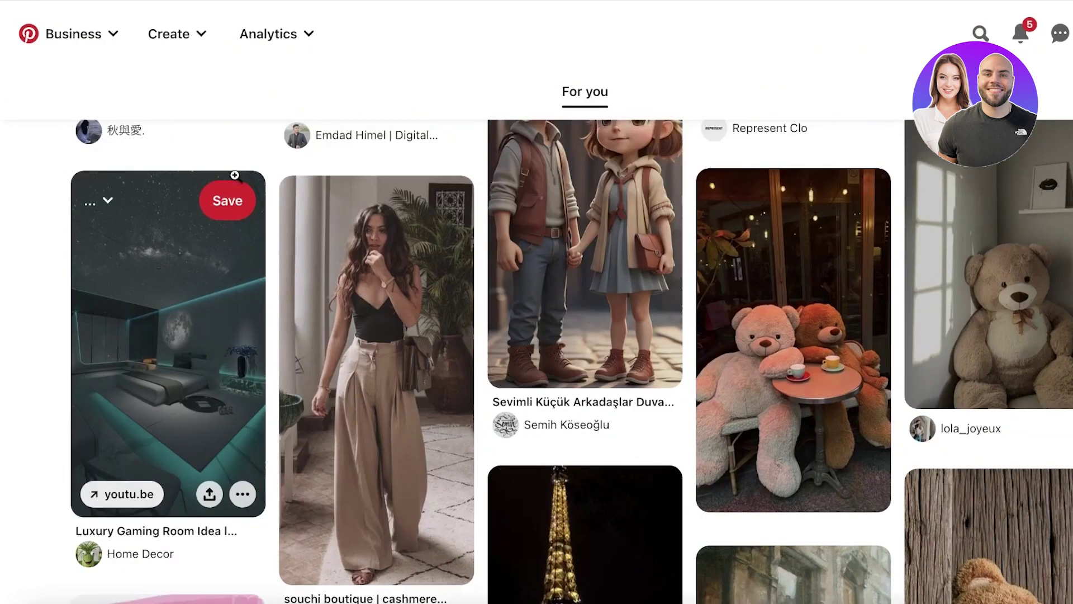
{"action": "scroll", "coordinate": [537, 336], "scroll_direction": "down", "scroll_amount": 5}
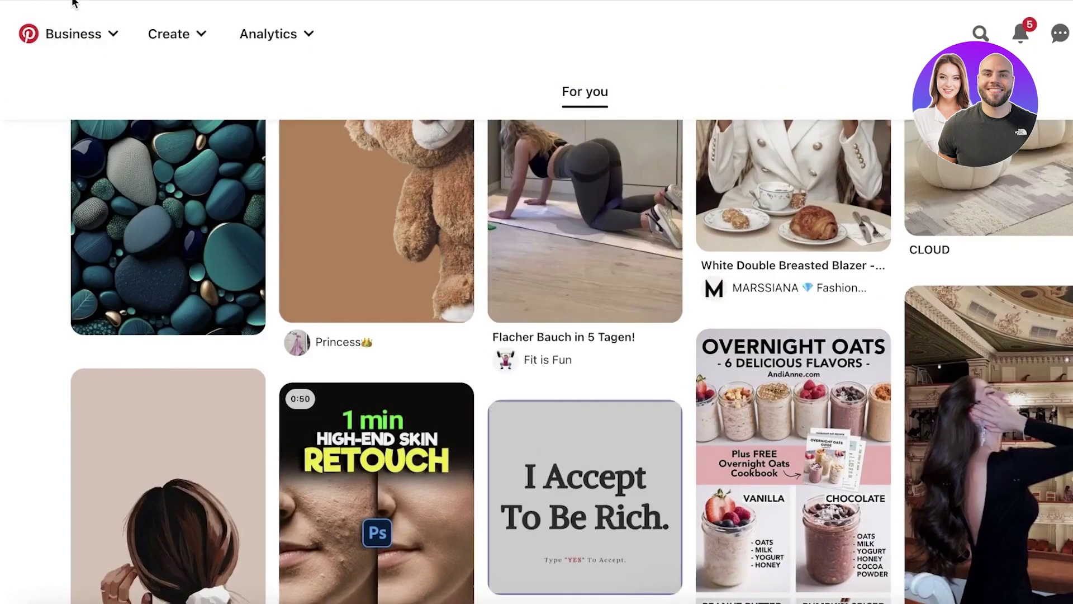
View the Pinterest Business Hub overview showing 40 impressions
{"action": "left_click", "coordinate": [31, 36]}
{"action": "left_click", "coordinate": [93, 82]}
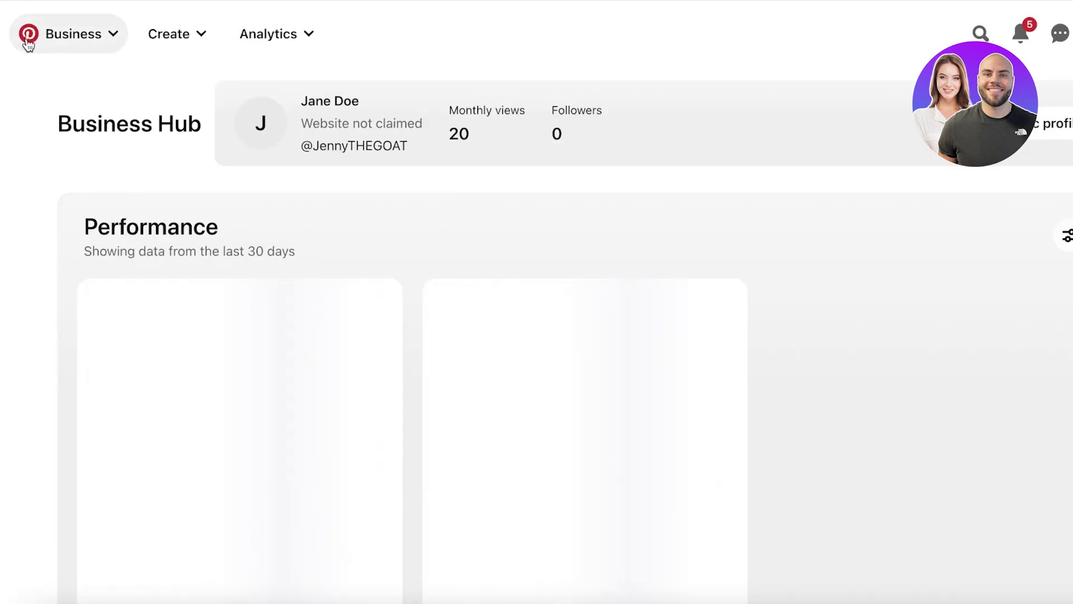
{"action": "left_click", "coordinate": [71, 34]}
{"action": "left_click", "coordinate": [85, 100]}
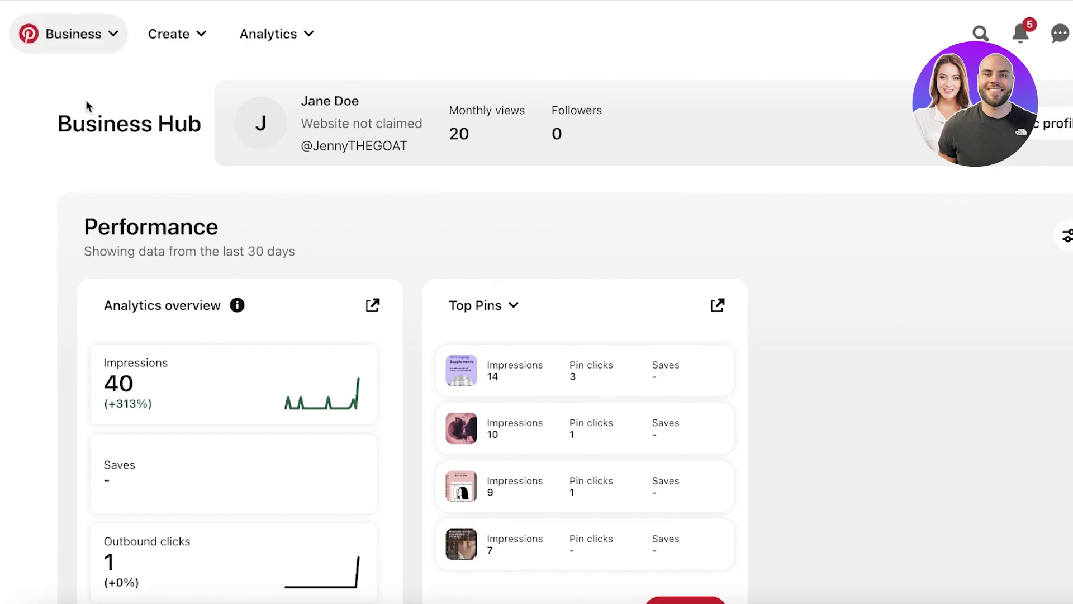
Return to the Pinterest home feed and bring up the Create options
{"action": "left_click", "coordinate": [67, 33]}
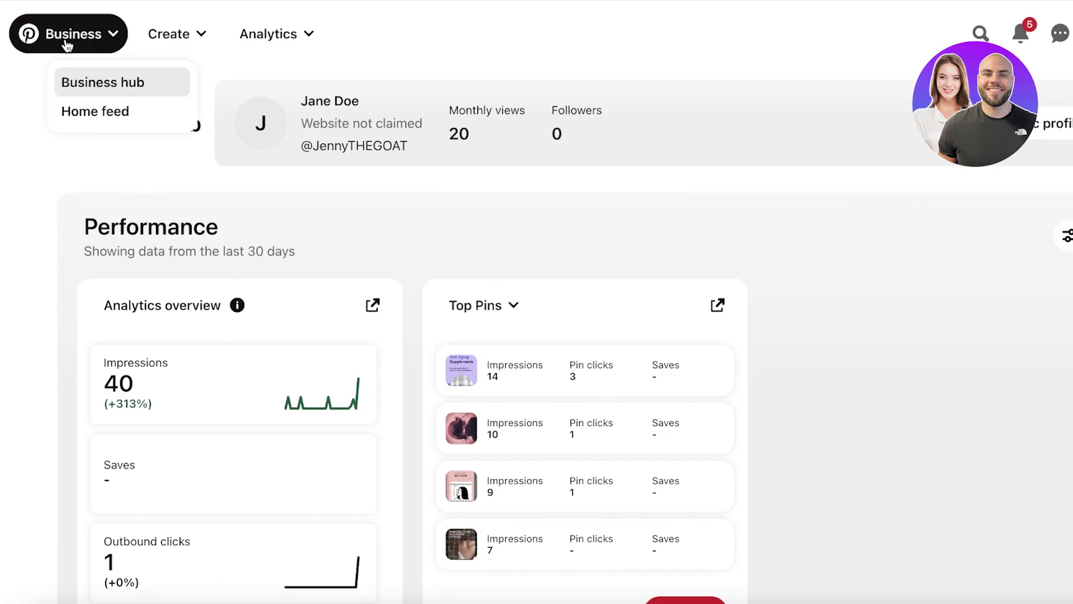
{"action": "left_click", "coordinate": [89, 112]}
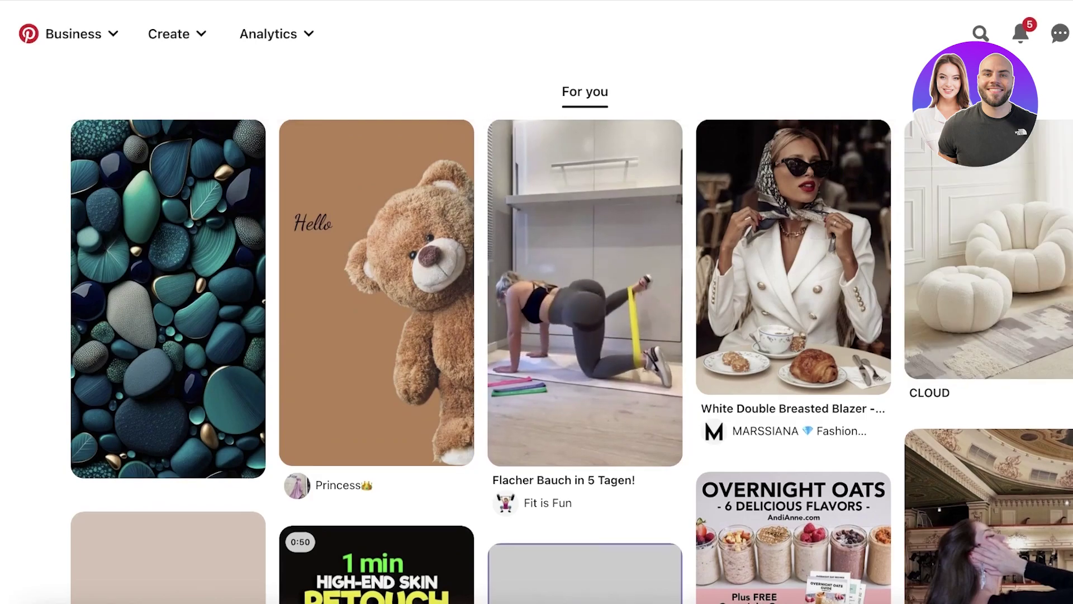
{"action": "scroll", "coordinate": [537, 362], "scroll_direction": "down", "scroll_amount": 10}
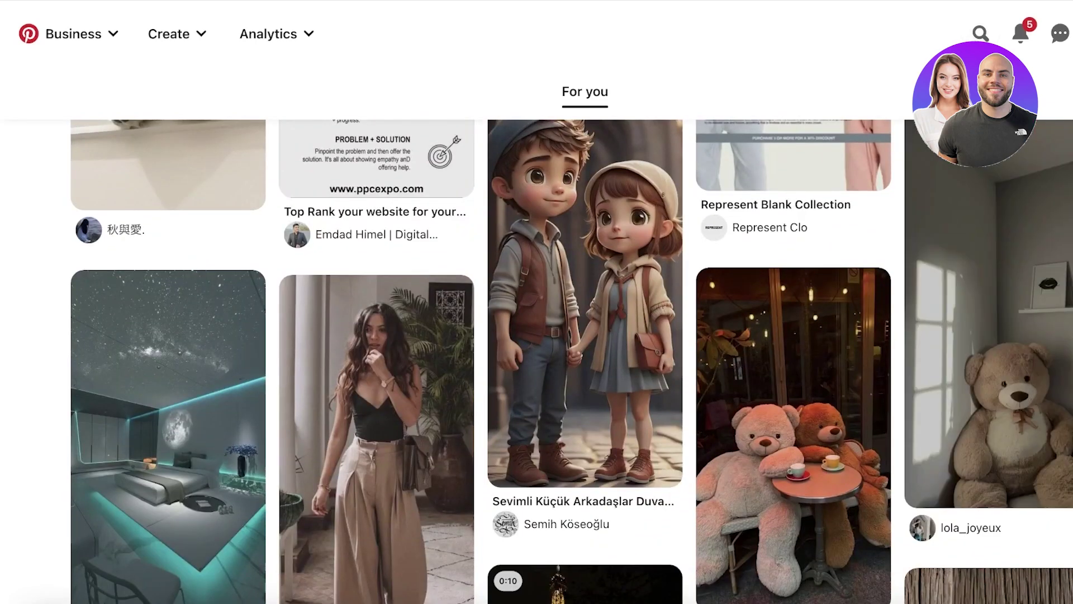
{"action": "scroll", "coordinate": [537, 360], "scroll_direction": "up", "scroll_amount": 10}
{"action": "left_click", "coordinate": [176, 33]}
Upload 1.png from Downloads as the new pin's image, then select its Title and Link fields
{"action": "left_click", "coordinate": [173, 107]}
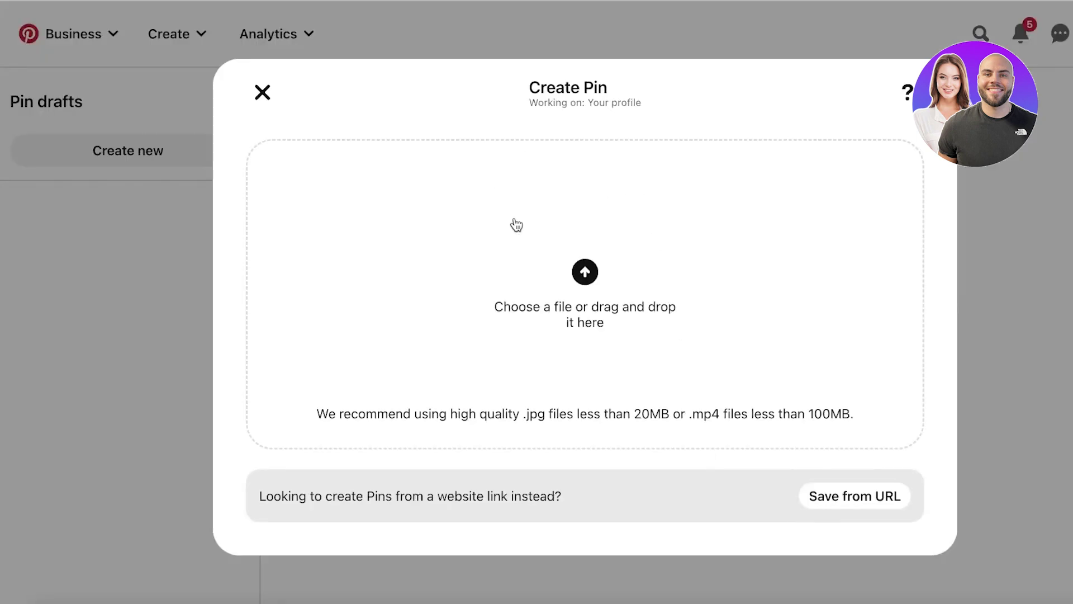
{"action": "left_click", "coordinate": [516, 224]}
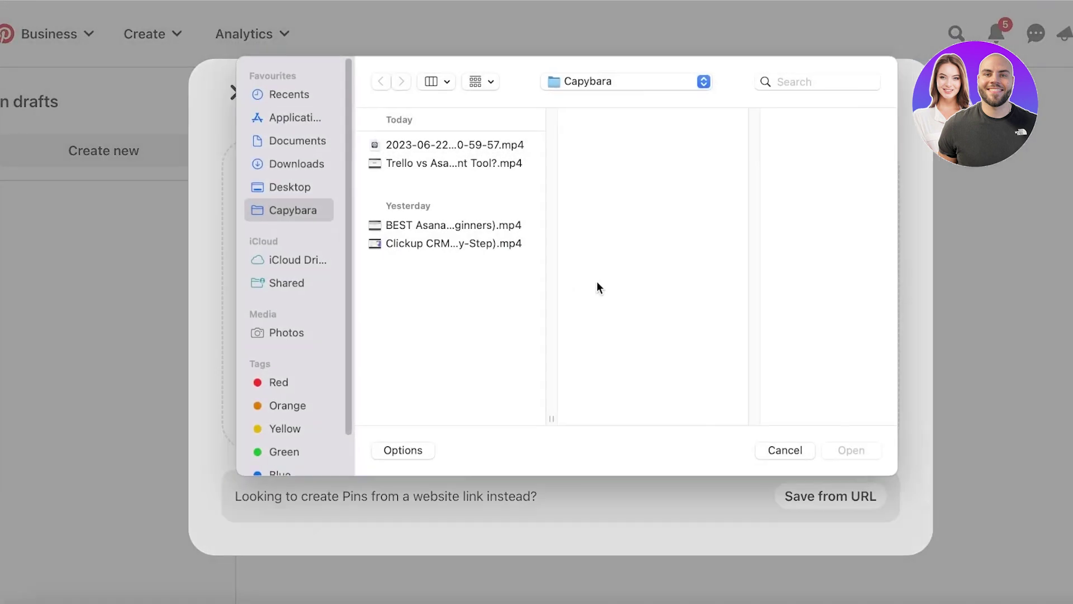
{"action": "left_click", "coordinate": [268, 149]}
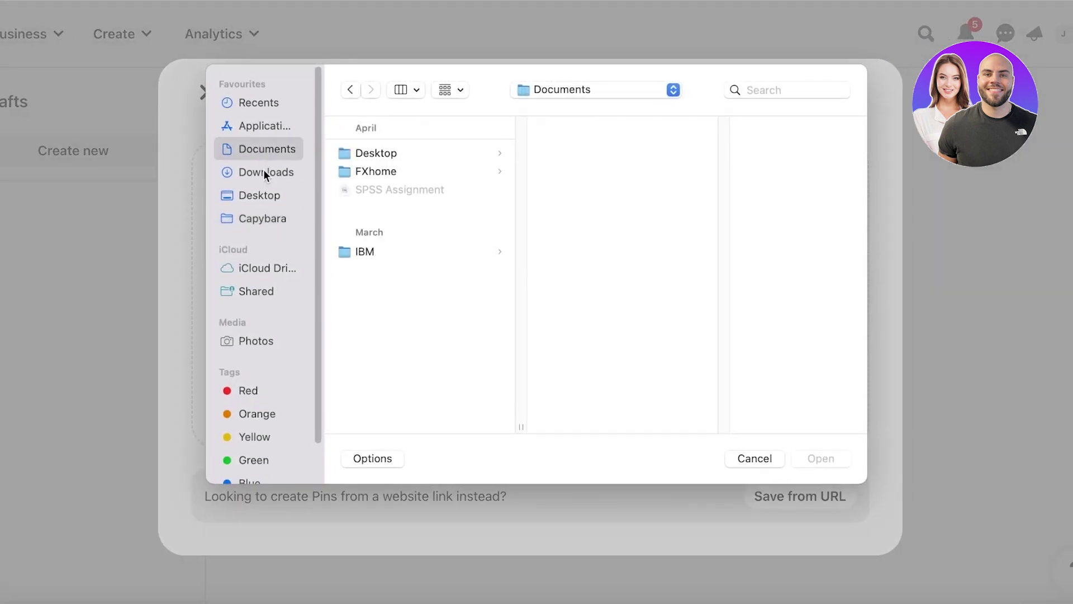
{"action": "left_click", "coordinate": [266, 172]}
{"action": "left_click", "coordinate": [370, 153]}
{"action": "left_click", "coordinate": [819, 458]}
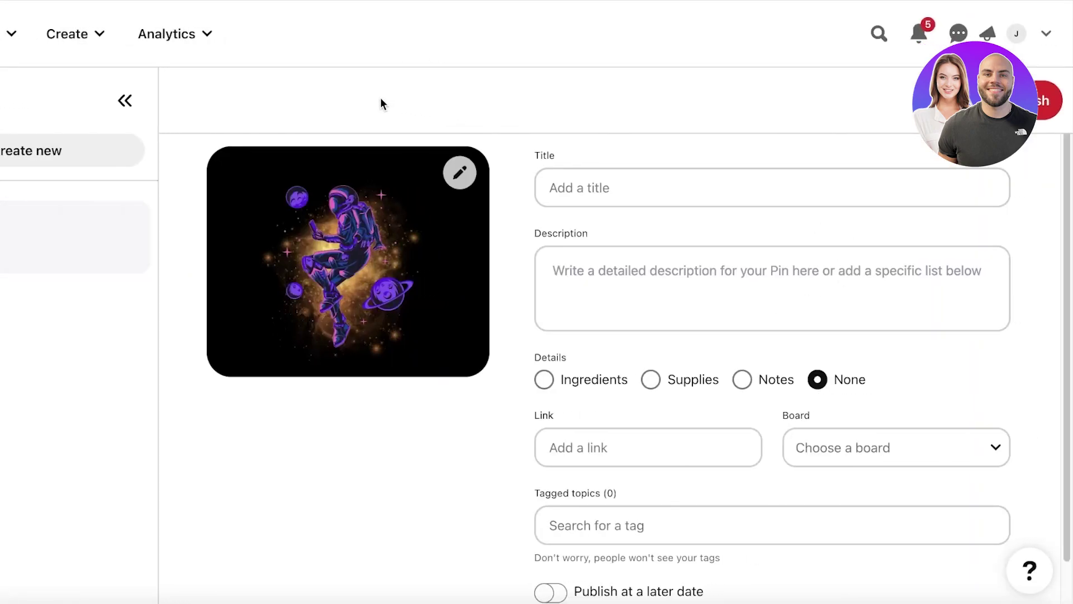
{"action": "left_click", "coordinate": [582, 187]}
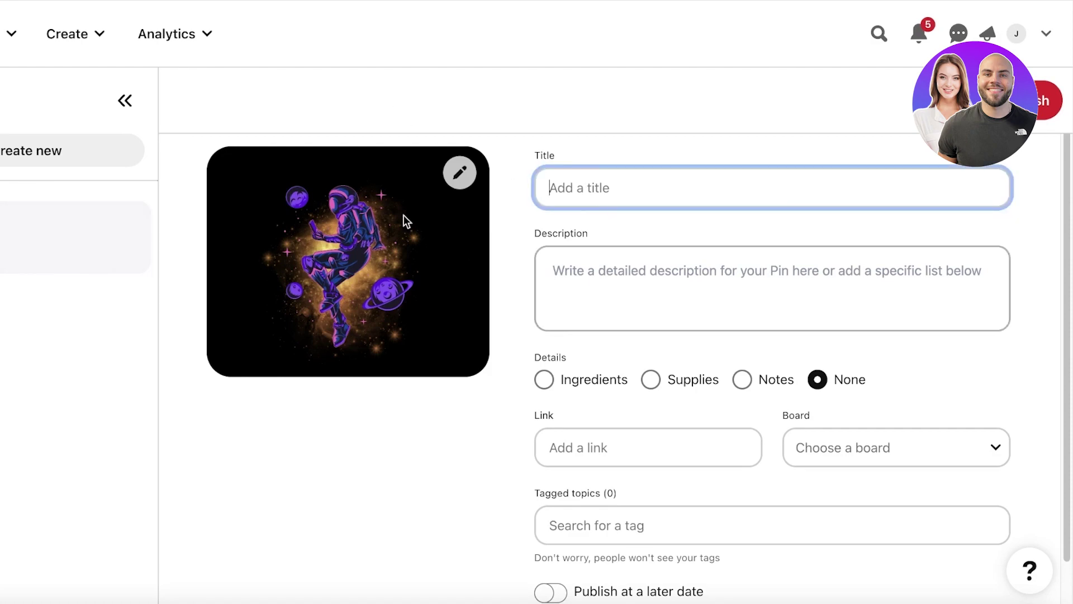
{"action": "scroll", "coordinate": [654, 201], "scroll_direction": "down", "scroll_amount": 1}
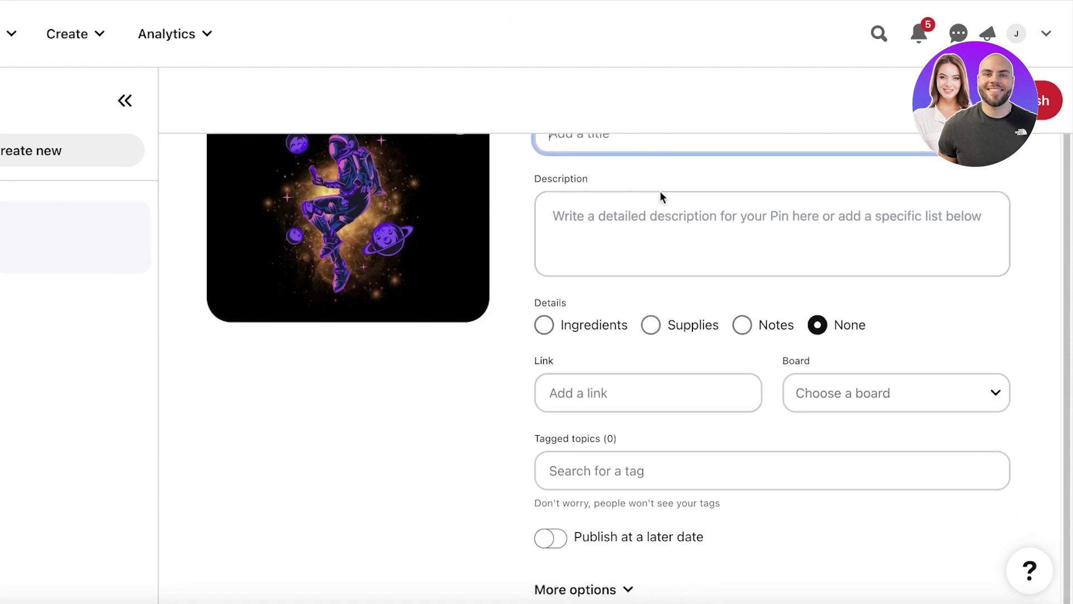
{"action": "left_click", "coordinate": [602, 389]}
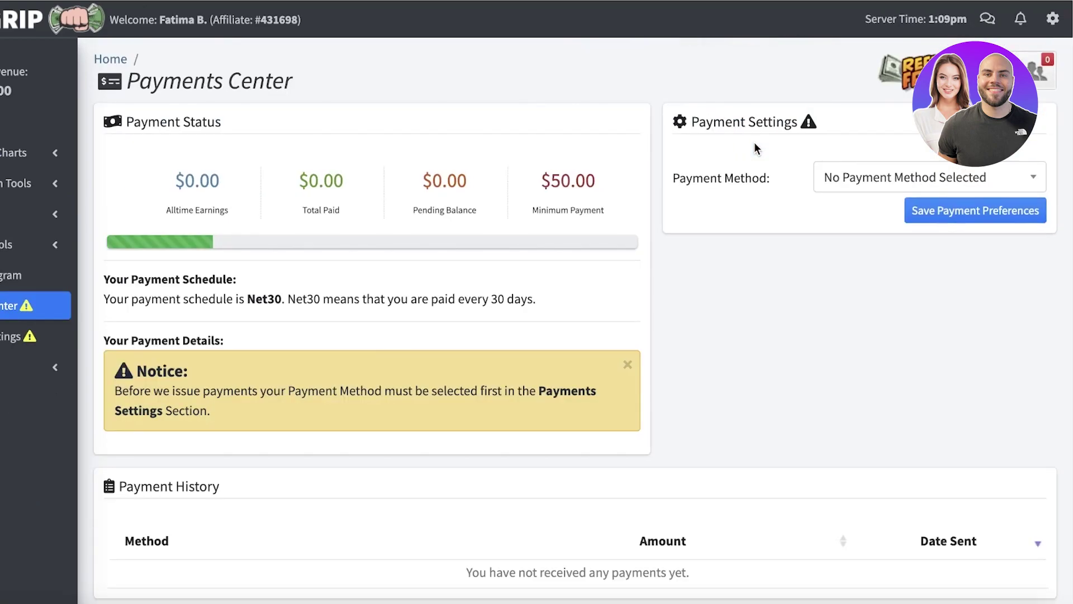
{"action": "scroll", "coordinate": [516, 164], "scroll_direction": "down", "scroll_amount": 1}
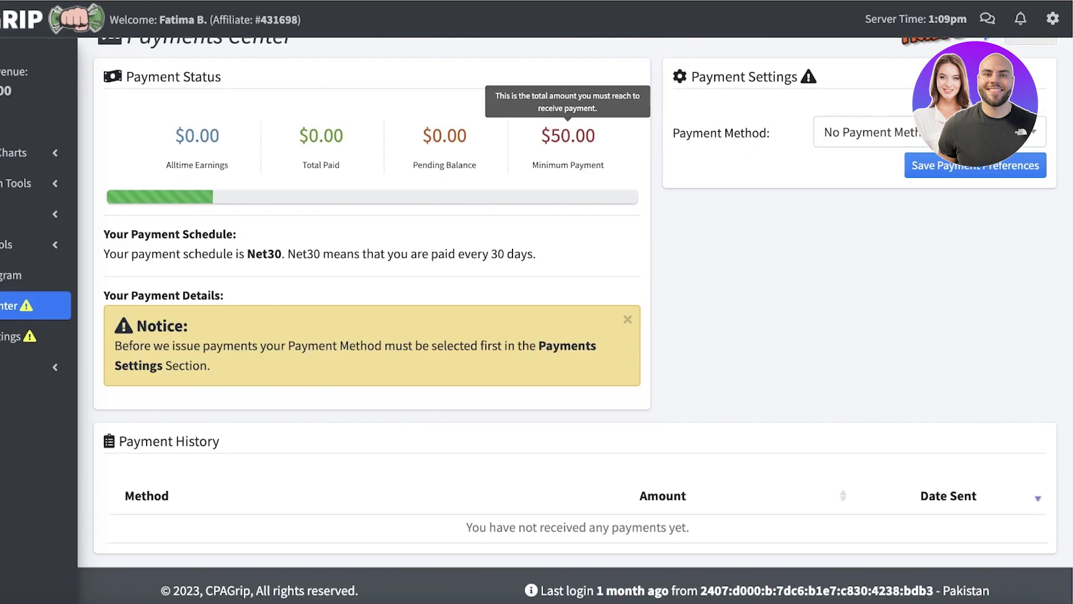
{"action": "scroll", "coordinate": [536, 336], "scroll_direction": "up", "scroll_amount": 1}
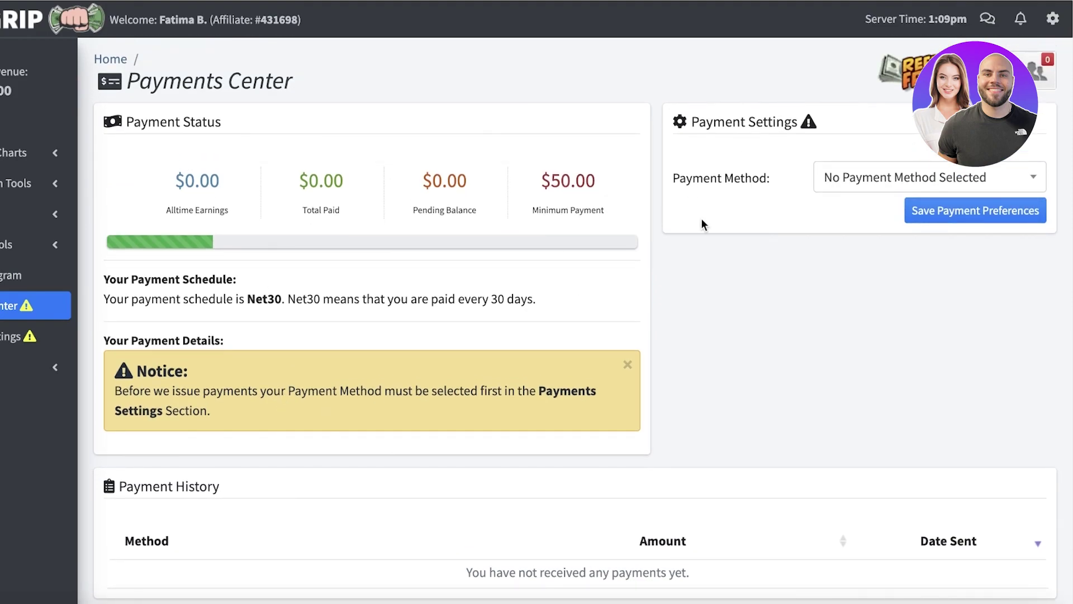
{"action": "scroll", "coordinate": [504, 286], "scroll_direction": "down", "scroll_amount": 1}
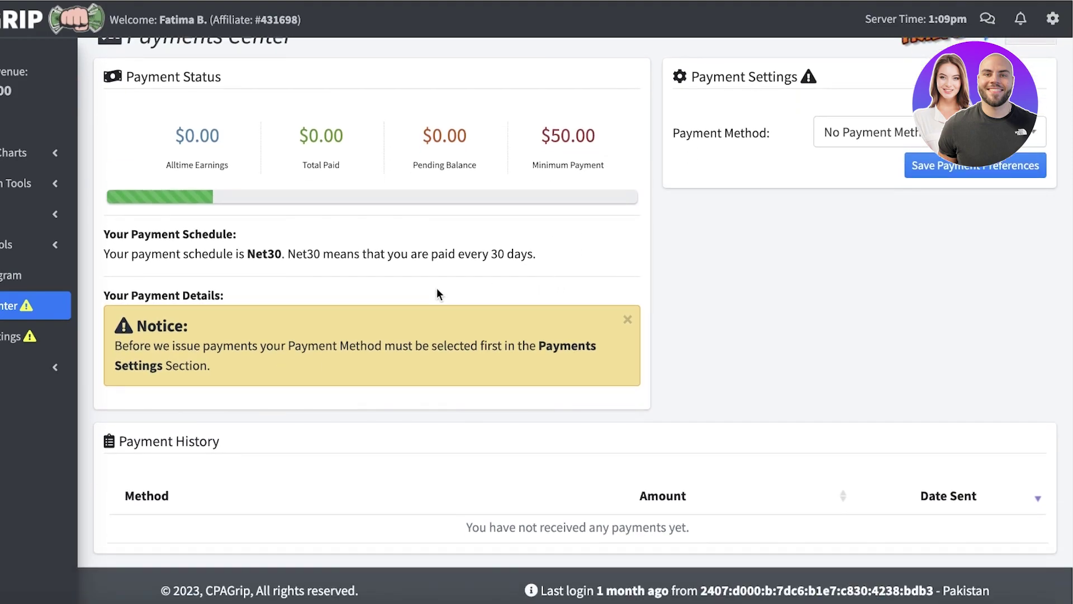